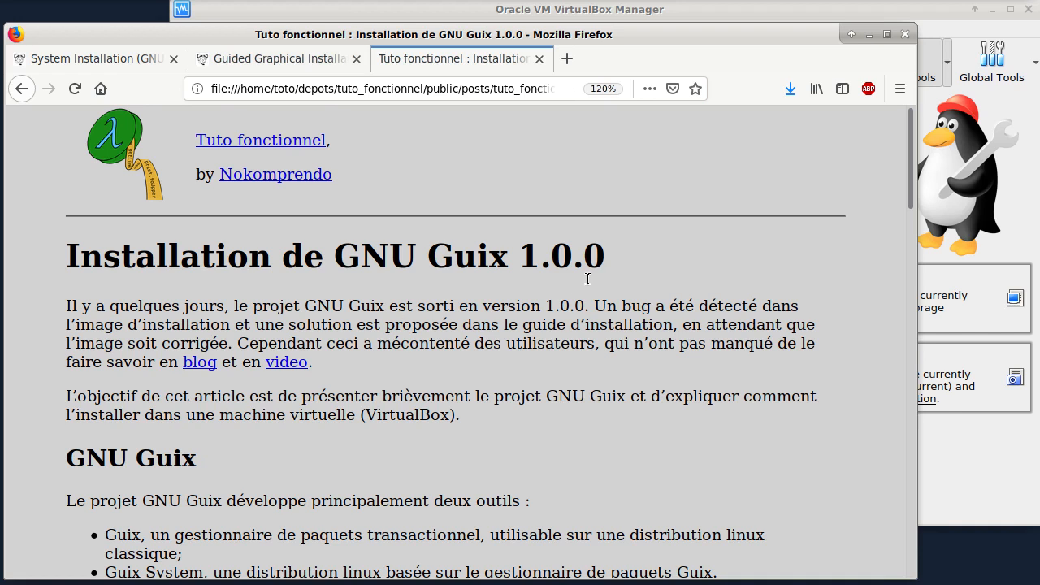
# Step: Look through the article down to its Installation section and switch to Oracle VM VirtualBox Manager
pyautogui.scroll(-6, 526, 304)
pyautogui.scroll(-8, 520, 307)
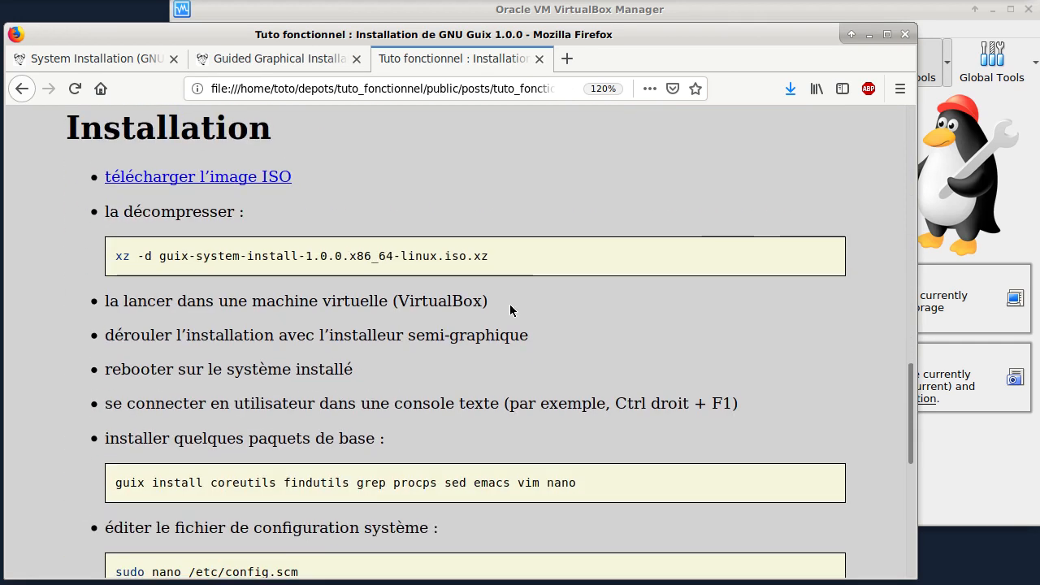
pyautogui.click(715, 11)
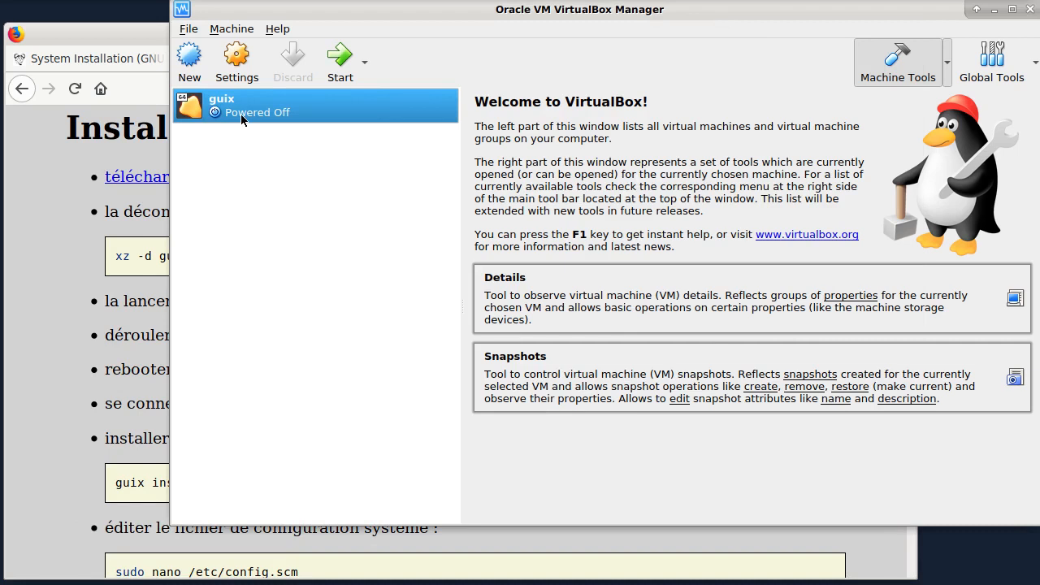
# Step: Attach guix-system-install-1.0.0.x86_64-linux.iso to the empty optical drive in the guix machine's storage settings
pyautogui.rightClick(291, 113)
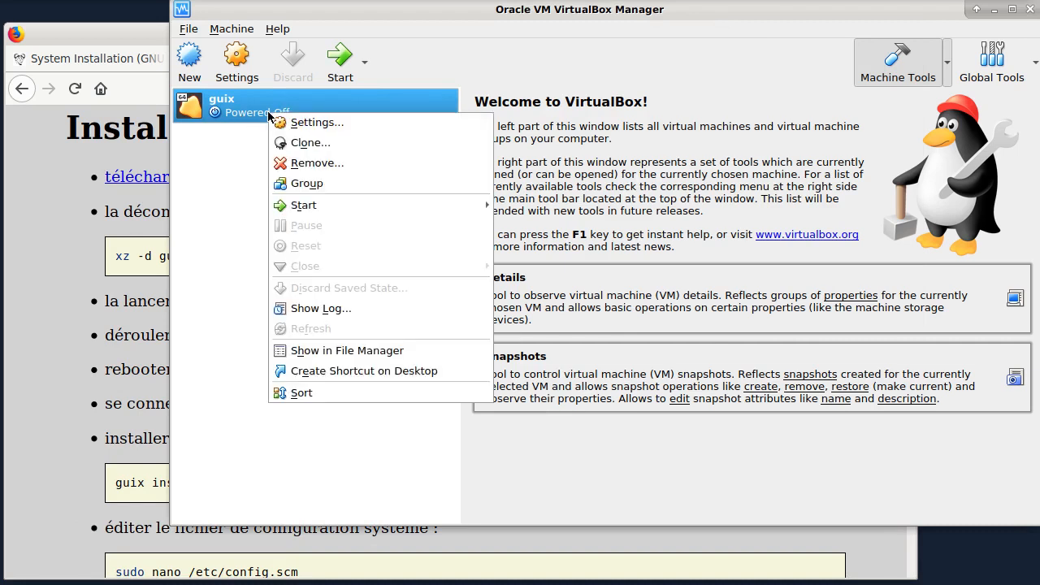
pyautogui.click(329, 121)
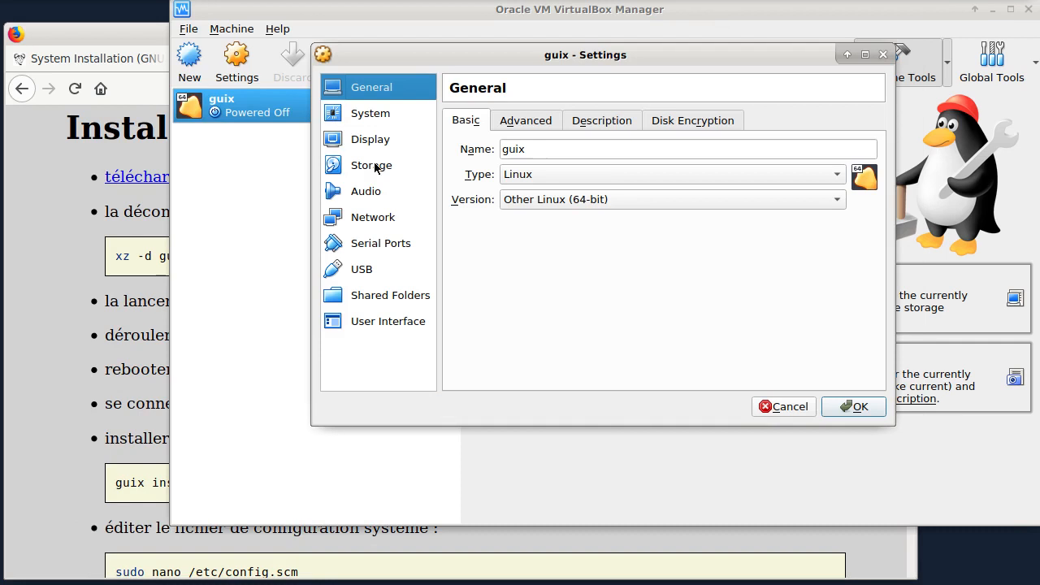
pyautogui.click(383, 166)
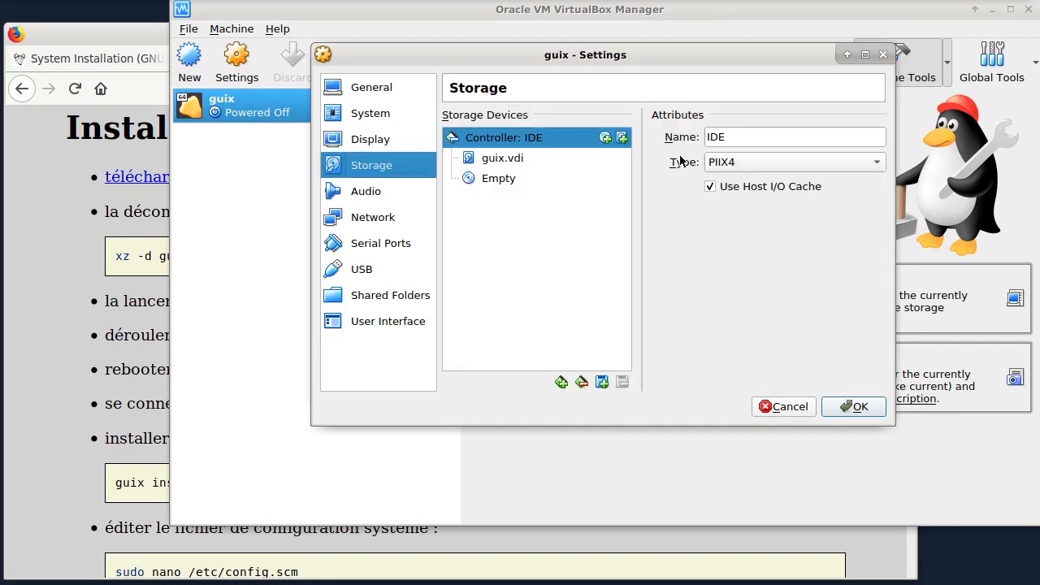
pyautogui.click(512, 181)
pyautogui.click(876, 137)
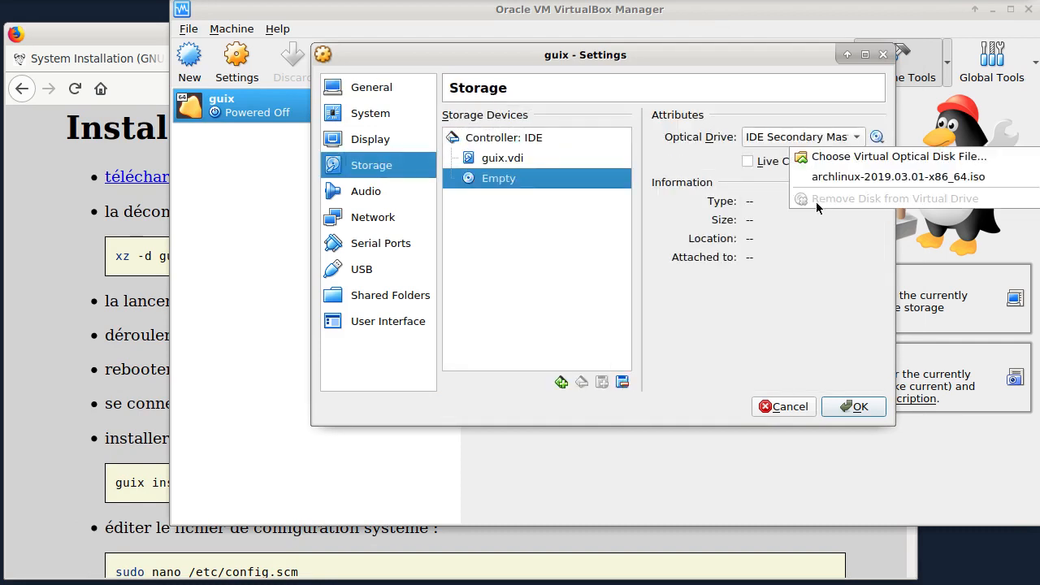
pyautogui.click(836, 157)
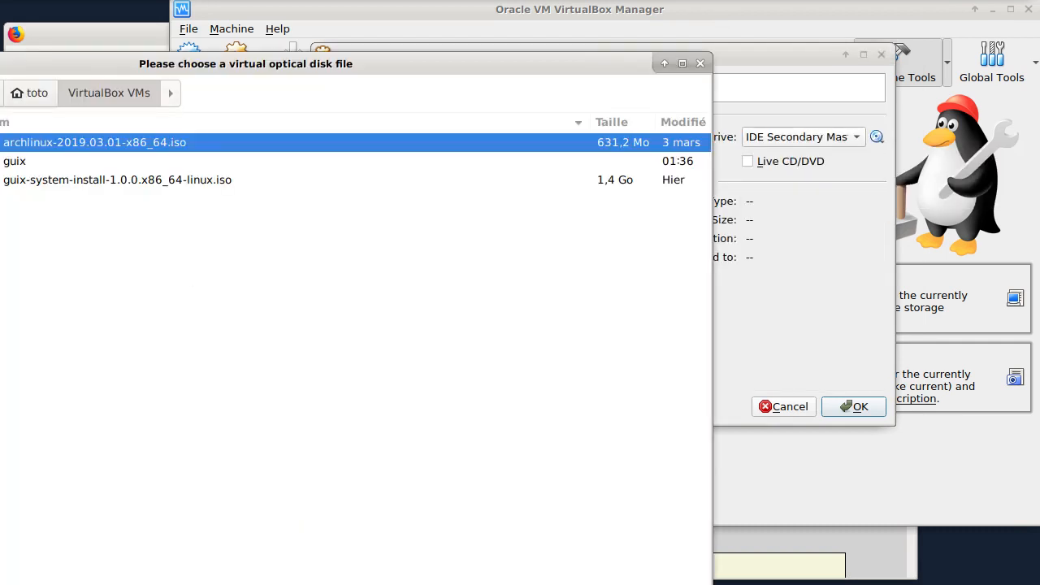
pyautogui.click(82, 180)
pyautogui.press('Return')
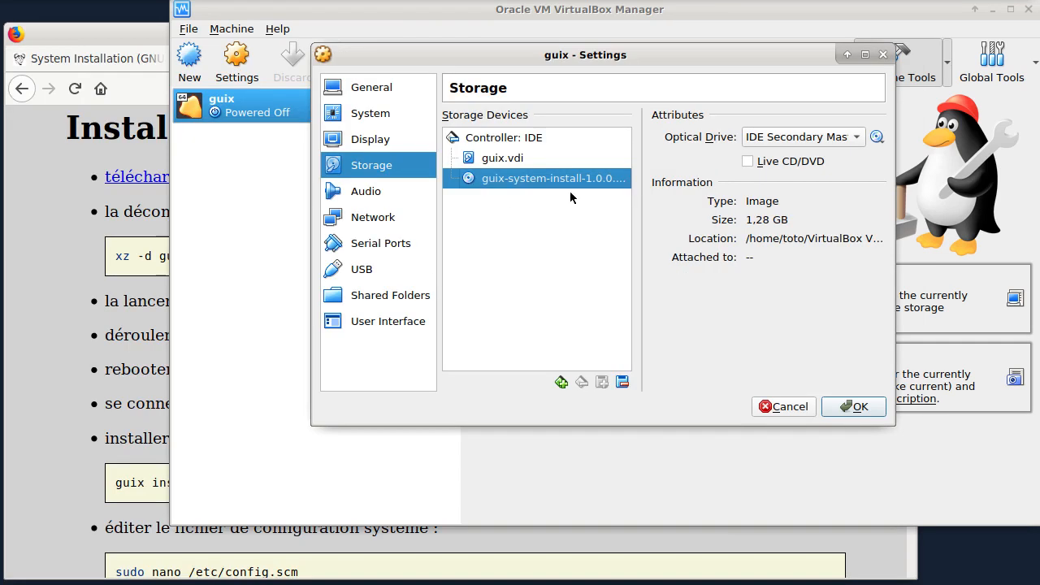
pyautogui.click(855, 406)
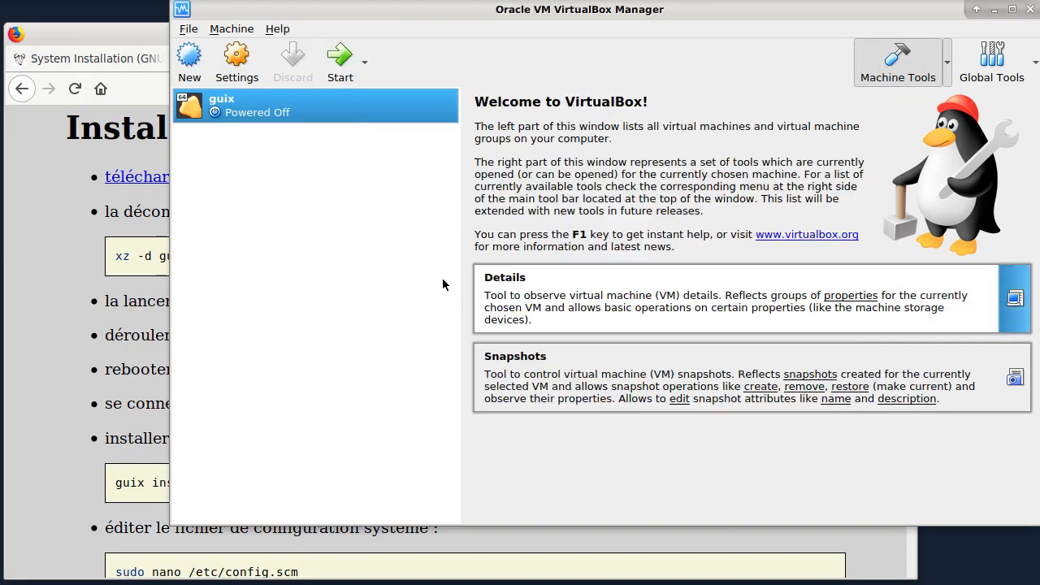
# Step: Start the guix virtual machine and dismiss the keyboard capture and mouse integration notices
pyautogui.click(341, 58)
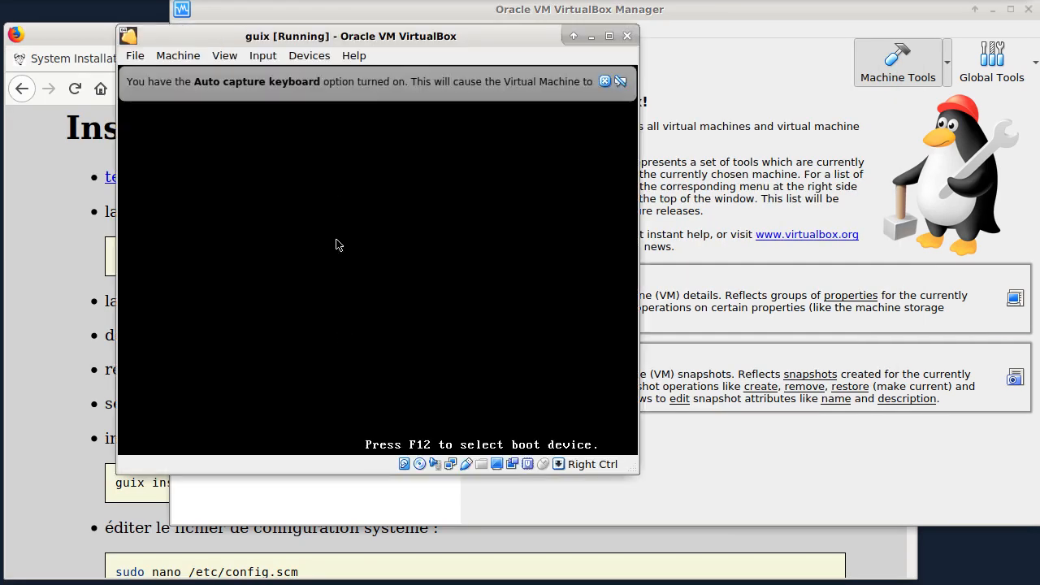
pyautogui.click(606, 82)
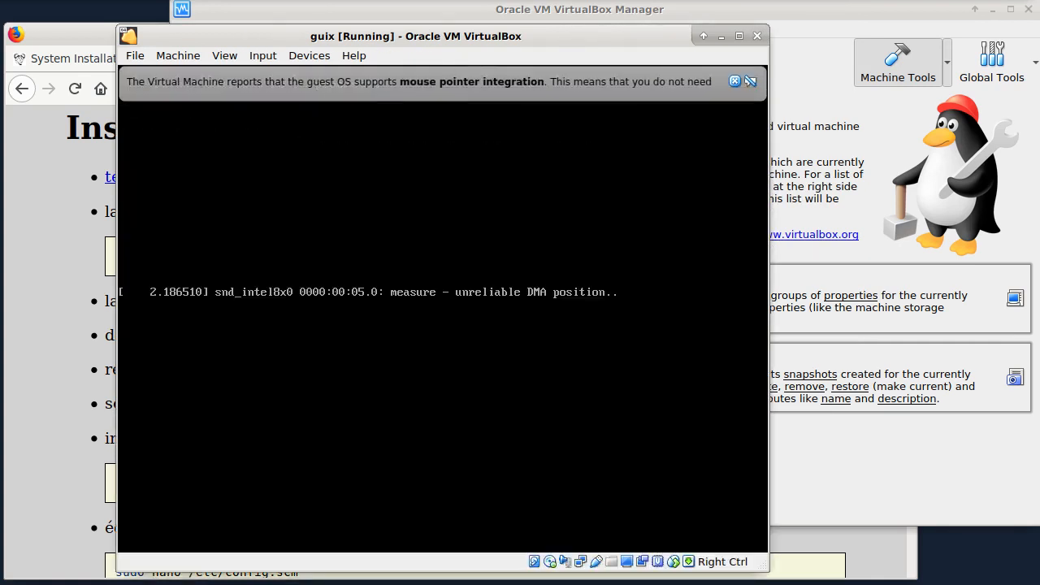
pyautogui.click(735, 84)
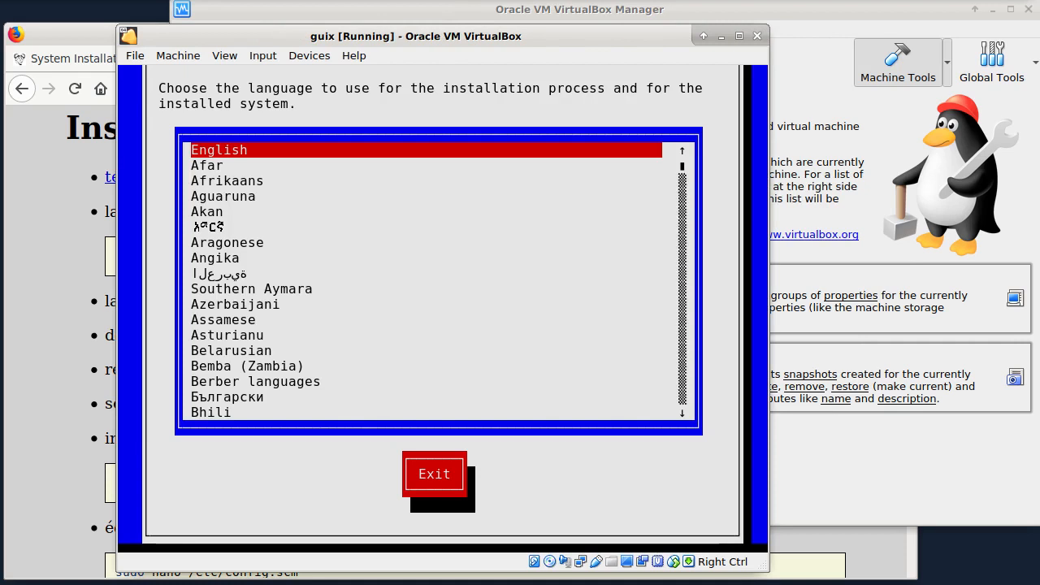
# Step: Choose français as the language for the installation process and the installed system
pyautogui.press('Down')
pyautogui.press('Down')
pyautogui.press('Down')
pyautogui.press('Down')
pyautogui.press('Down')
pyautogui.press('Down')
pyautogui.press('Down')
pyautogui.press('Down')
pyautogui.press('Down')
pyautogui.press('Down')
pyautogui.press('Down')
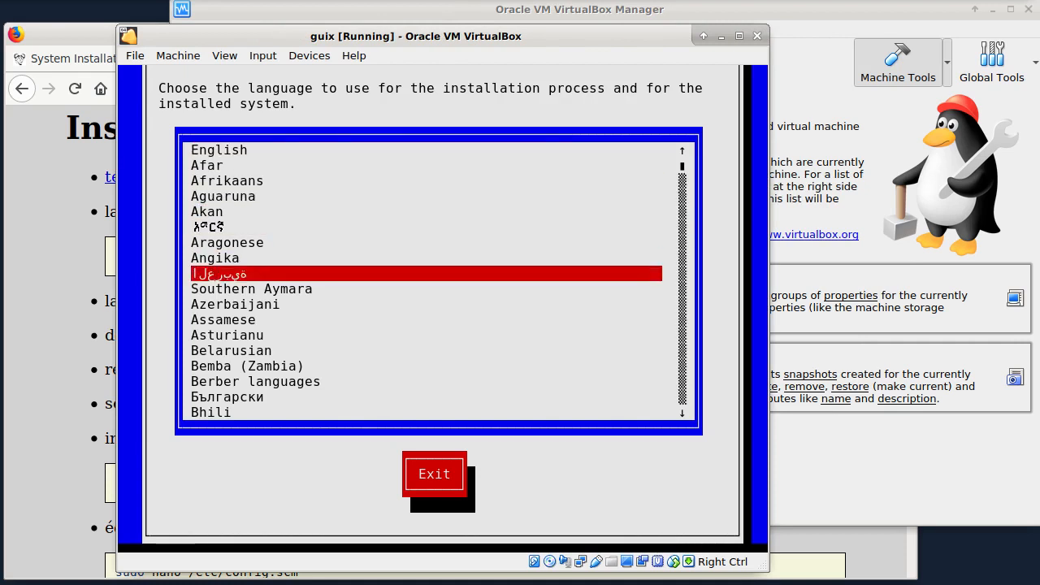
pyautogui.press('pagedown')
pyautogui.press('pagedown')
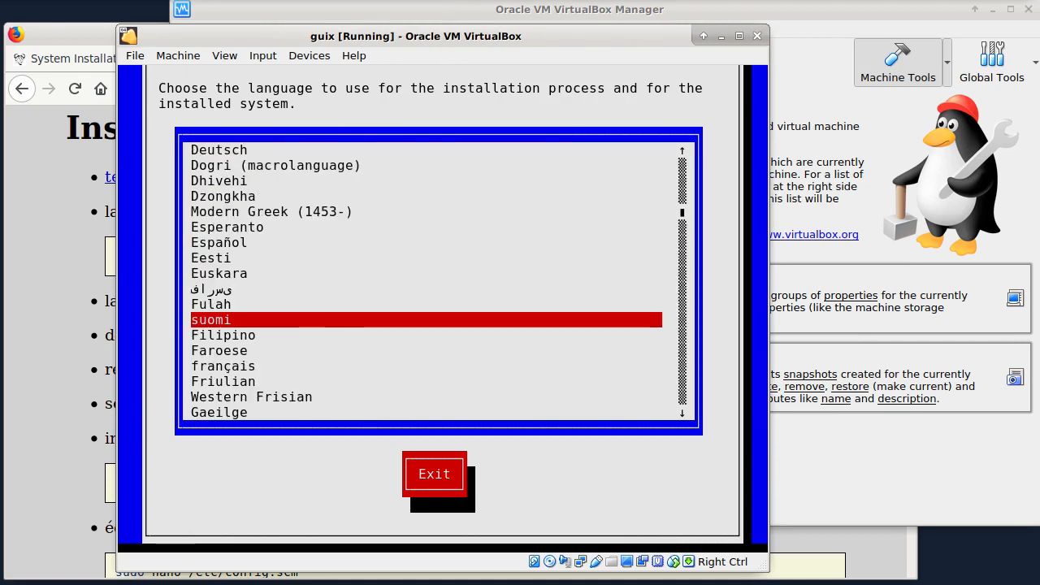
pyautogui.press('Down')
pyautogui.press('Down')
pyautogui.press('Down')
pyautogui.press('Return')
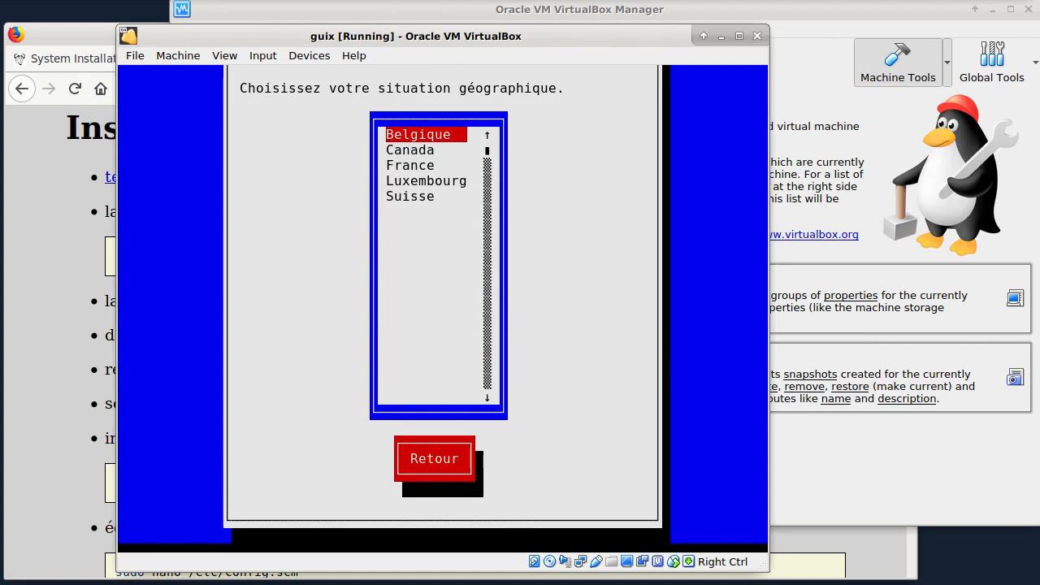
# Step: Set the location to France and choose the graphical installation with the terminal-oriented interface
pyautogui.press('Down')
pyautogui.press('Down')
pyautogui.press('Return')
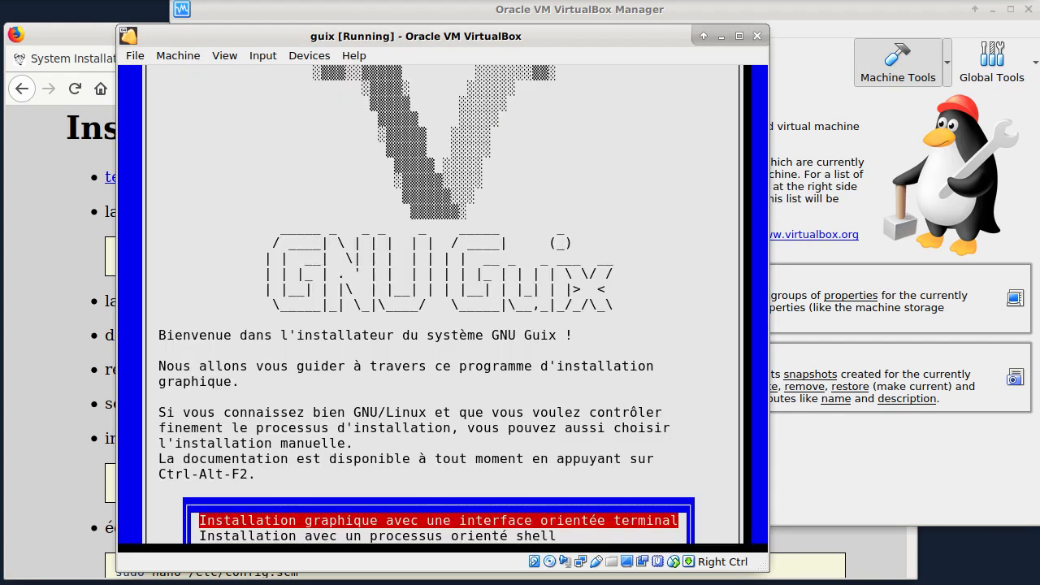
pyautogui.press('Return')
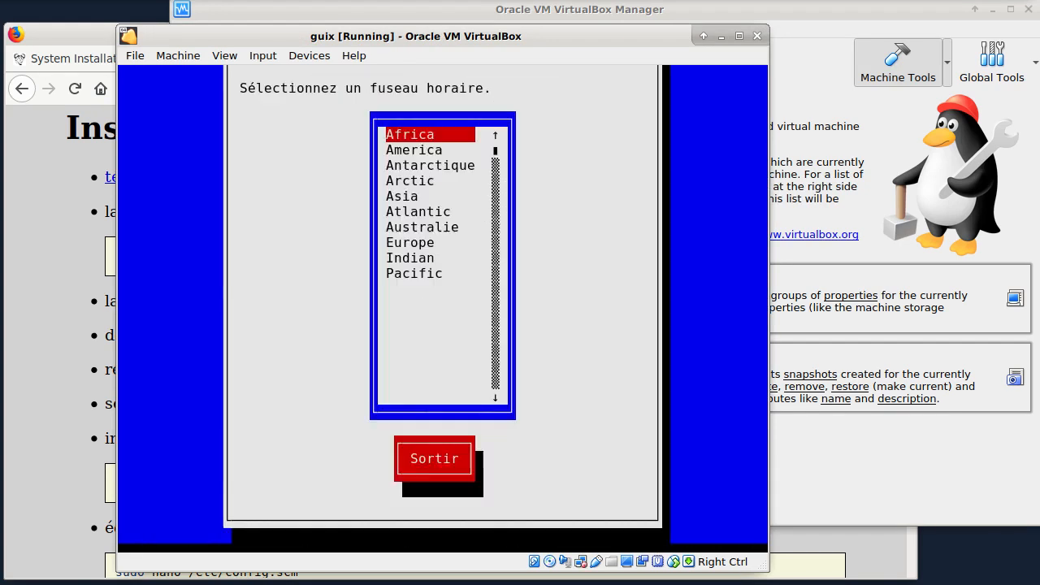
# Step: Set the system time zone to Europe, Paris
pyautogui.press('Down')
pyautogui.press('Down')
pyautogui.press('Down')
pyautogui.press('Down')
pyautogui.press('Down')
pyautogui.press('Down')
pyautogui.press('Down')
pyautogui.press('Return')
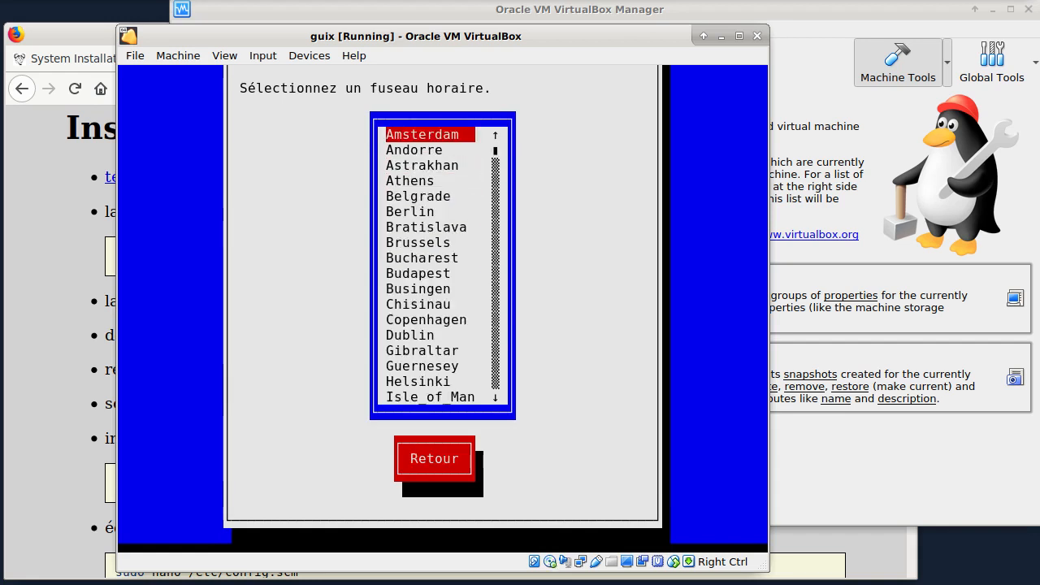
pyautogui.press('pagedown')
pyautogui.press('pagedown')
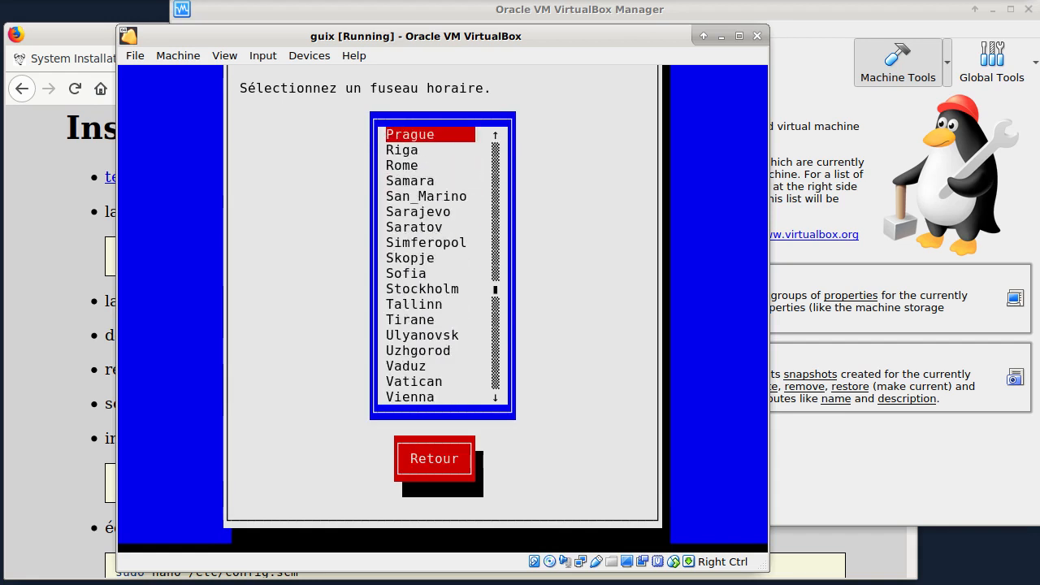
pyautogui.press('Up')
pyautogui.press('Up')
pyautogui.press('Return')
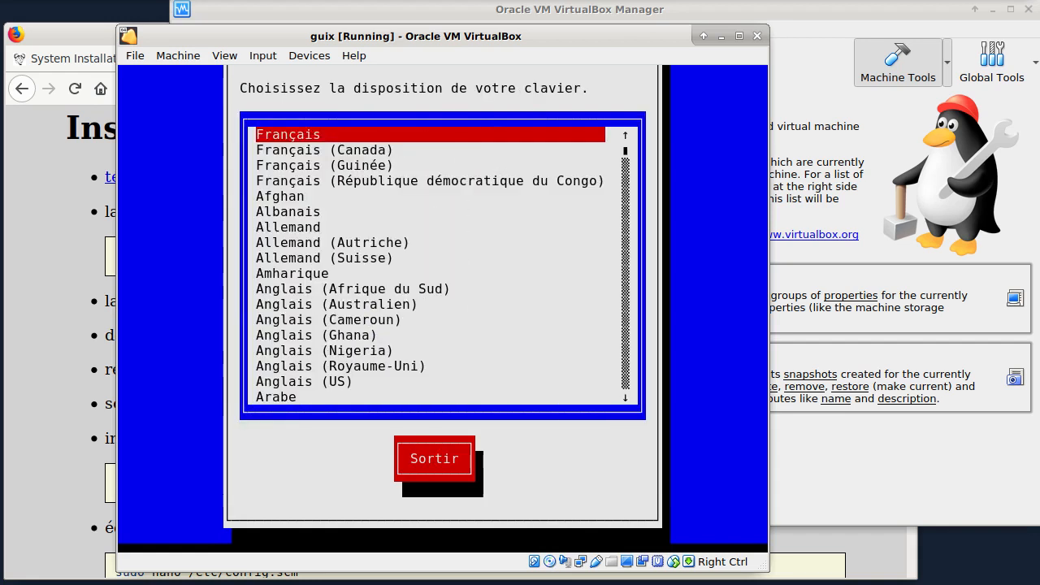
# Step: Set the keyboard layout to Français with the variant Français (Bépo, ergonomique, façon Dvorak)
pyautogui.press('Return')
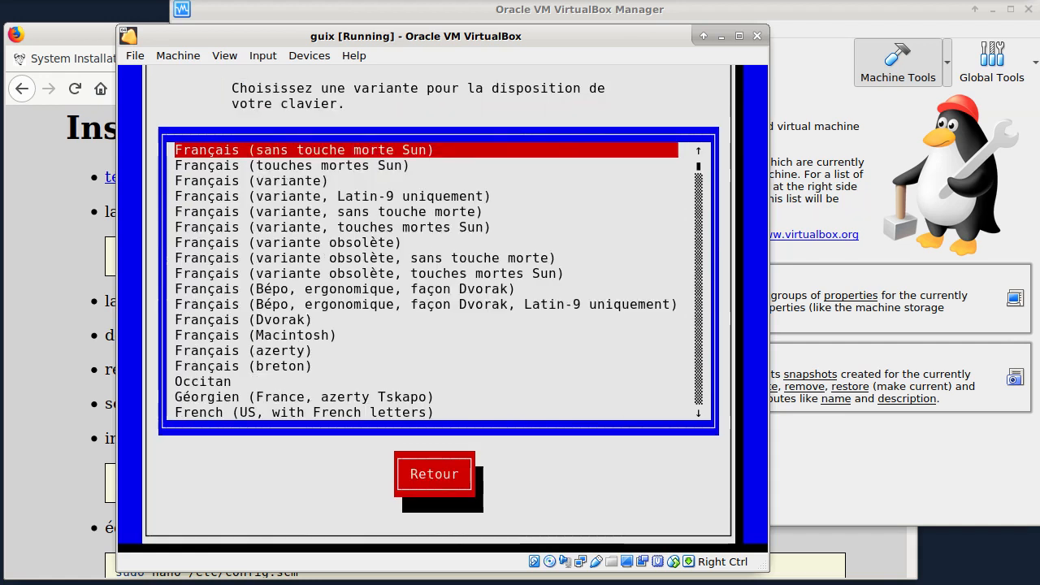
pyautogui.press('Down')
pyautogui.press('Down')
pyautogui.press('Down')
pyautogui.press('Down')
pyautogui.press('Down')
pyautogui.press('Down')
pyautogui.press('Down')
pyautogui.press('Down')
pyautogui.press('Down')
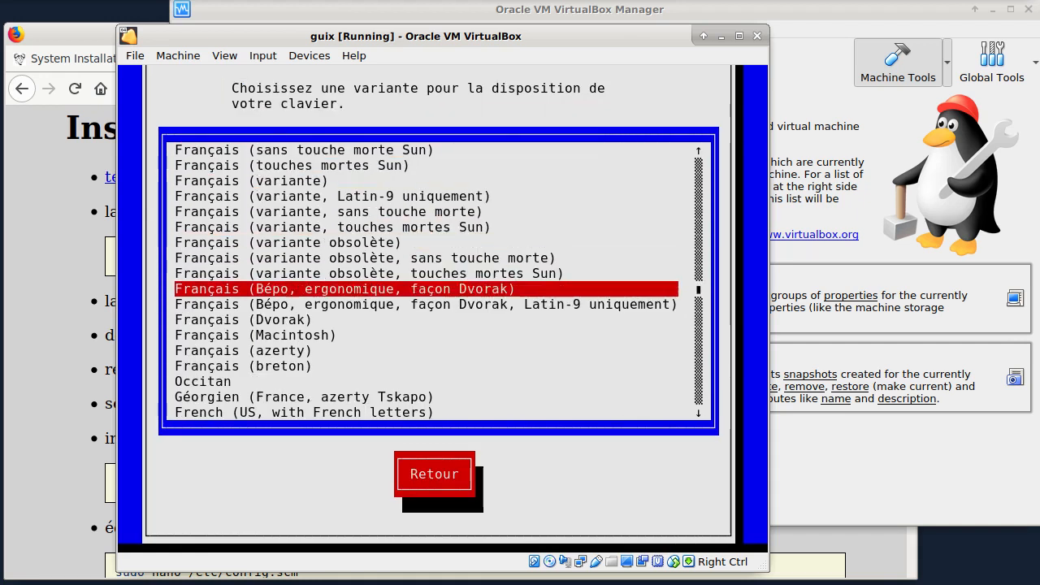
pyautogui.press('Return')
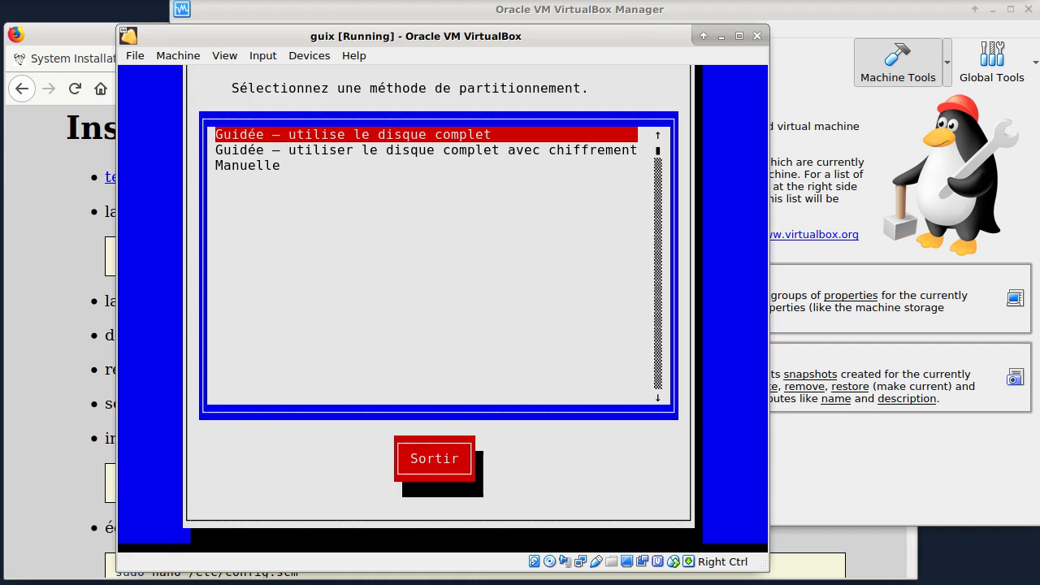
# Step: Choose guided partitioning of the complete disk without encryption on ATA VBOX HARDDISK /dev/sda, with a gpt partition table
pyautogui.press('Return')
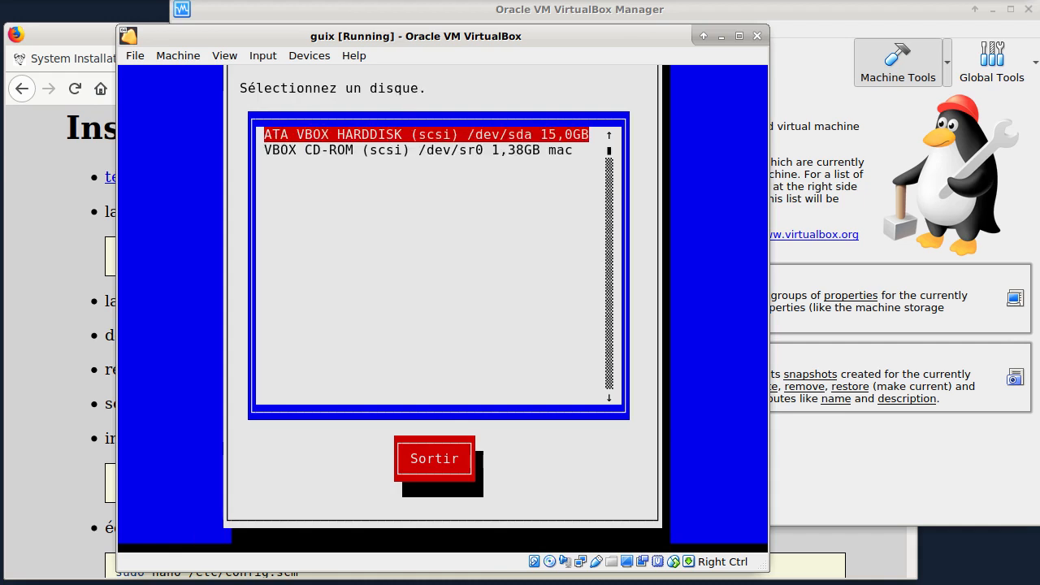
pyautogui.press('Return')
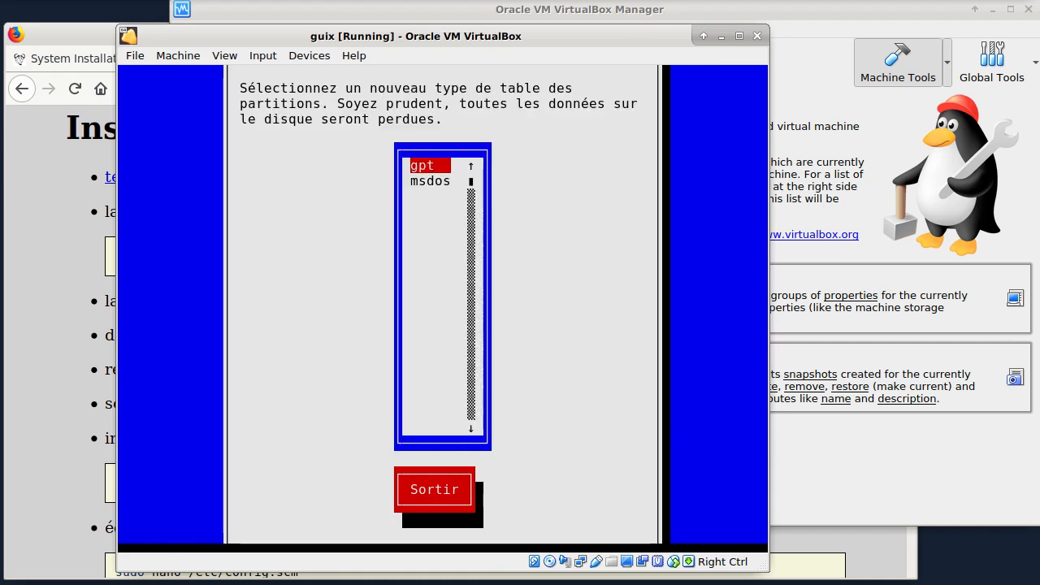
pyautogui.press('Return')
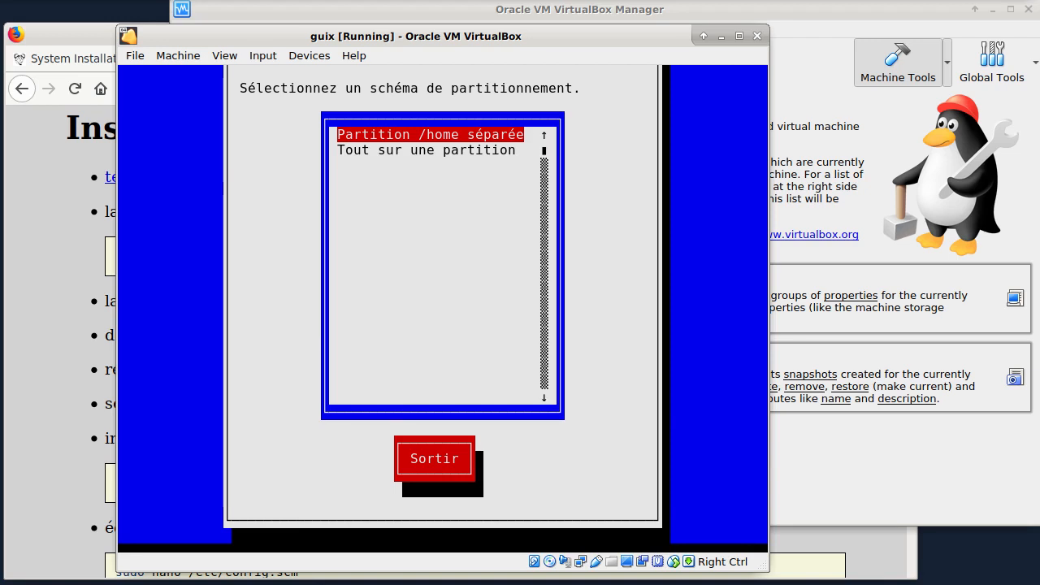
# Step: Choose the partitioning scheme with everything on one partition and accept the proposed disk layout
pyautogui.press('Down')
pyautogui.press('Return')
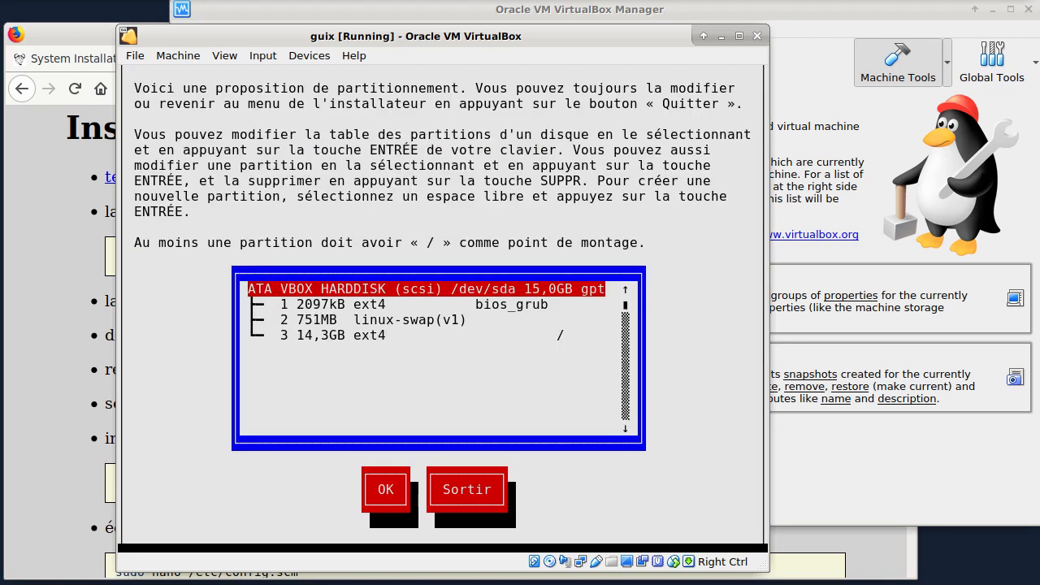
pyautogui.press('Tab')
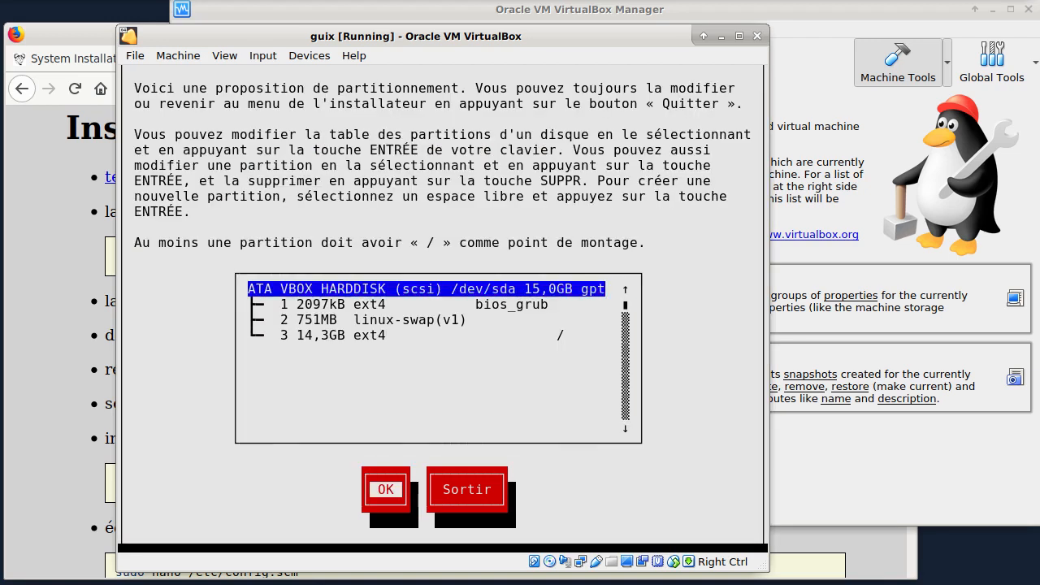
pyautogui.press('Return')
pyautogui.press('Return')
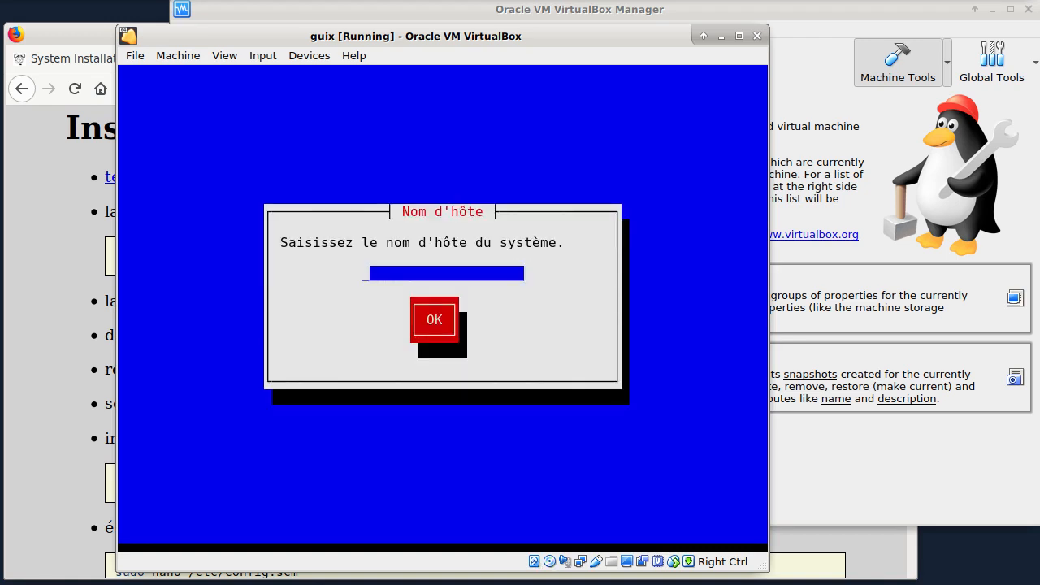
# Step: Set the system hostname to guix and select the wired Ethernet connection for internet access
pyautogui.write('guix')
pyautogui.press('Tab')
pyautogui.press('Return')
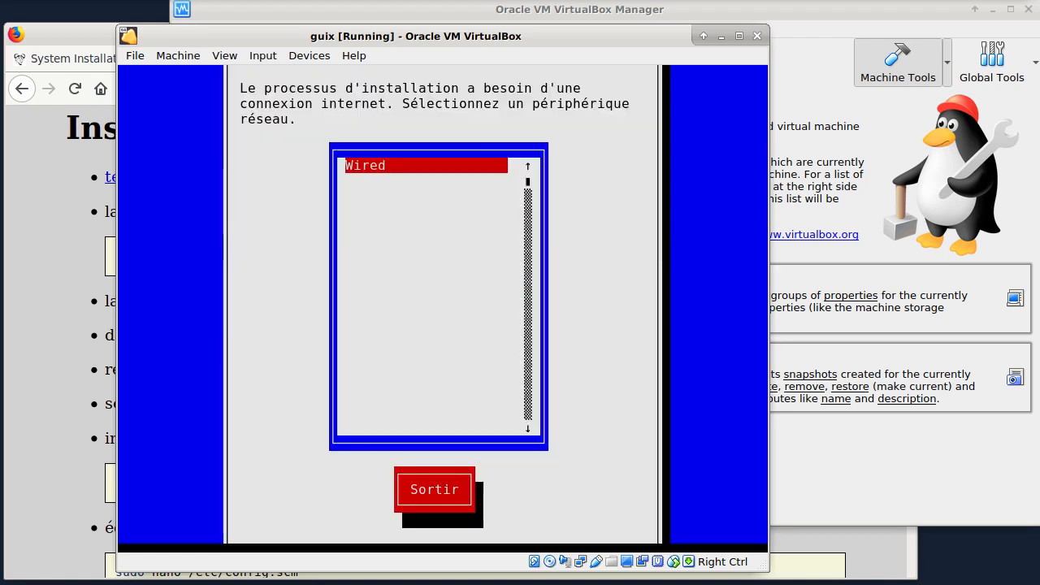
pyautogui.press('Return')
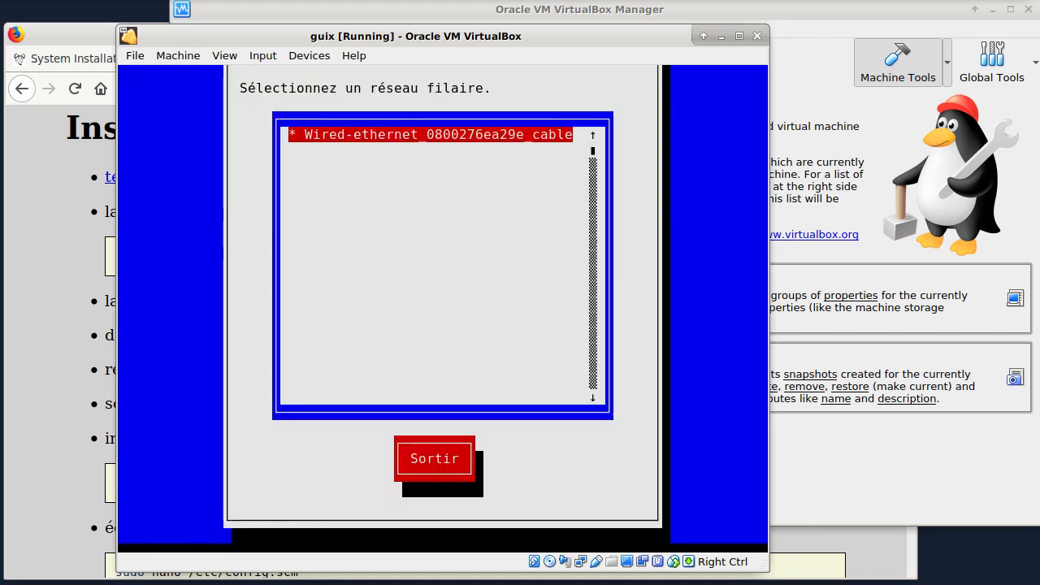
pyautogui.press('Return')
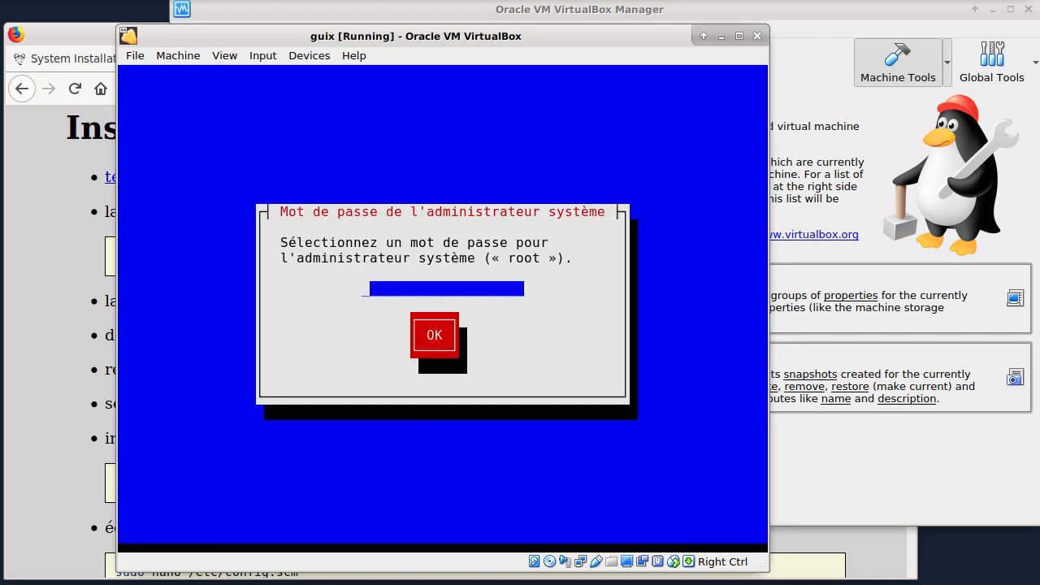
# Step: Enter the system administrator (root) password and repeat it in the confirmation dialog
pyautogui.write('****')
pyautogui.press('Tab')
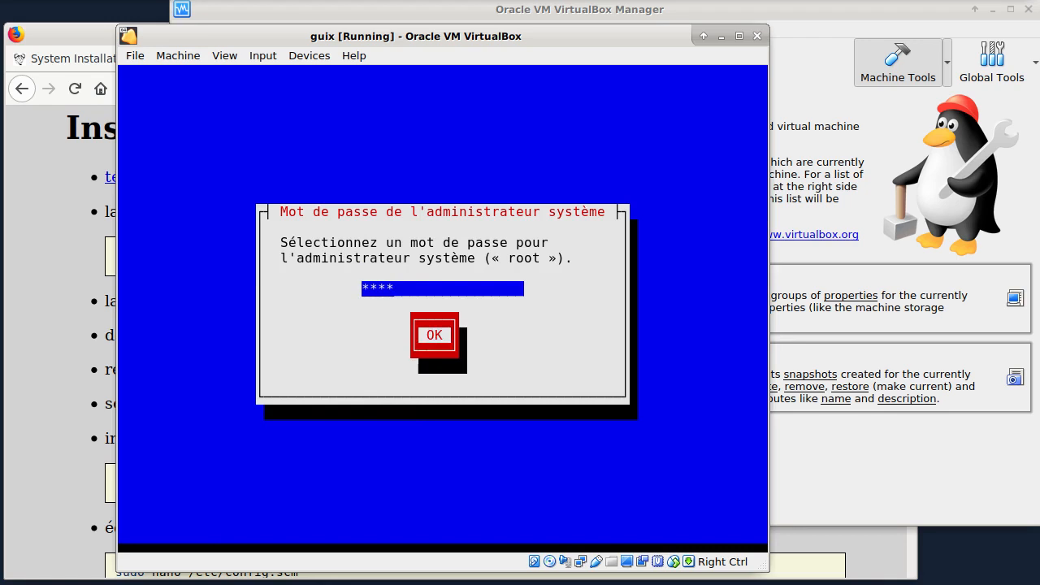
pyautogui.press('Return')
pyautogui.write('****')
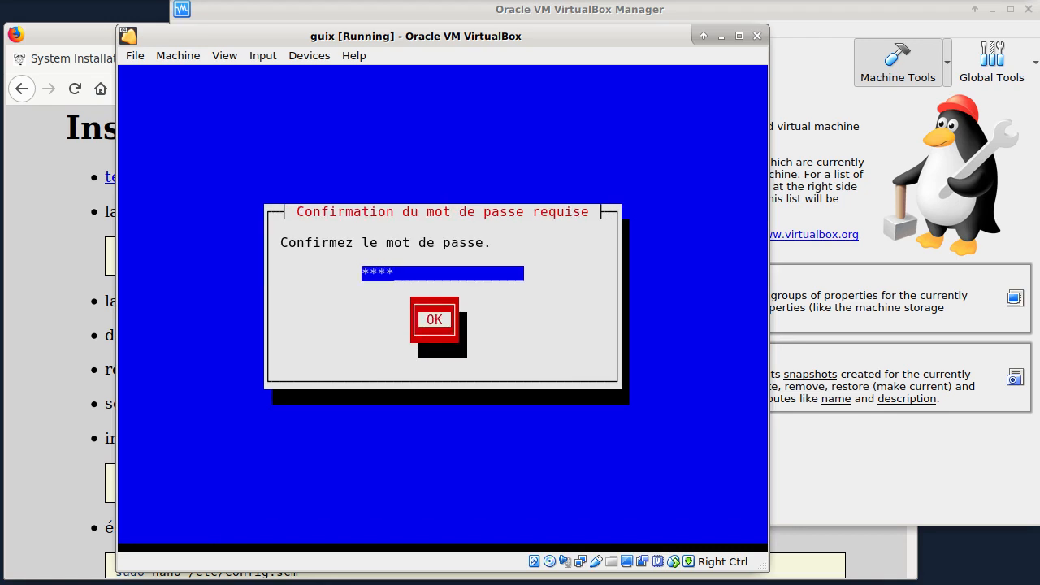
pyautogui.press('Return')
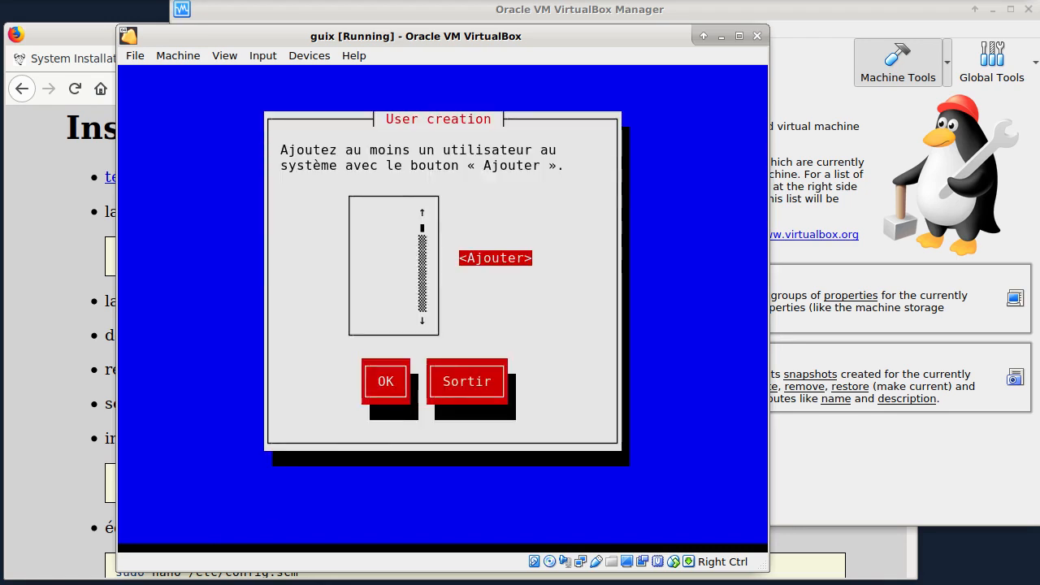
# Step: Add a new user account with the login name toto
pyautogui.press('Return')
pyautogui.write('toto')
pyautogui.press('Tab')
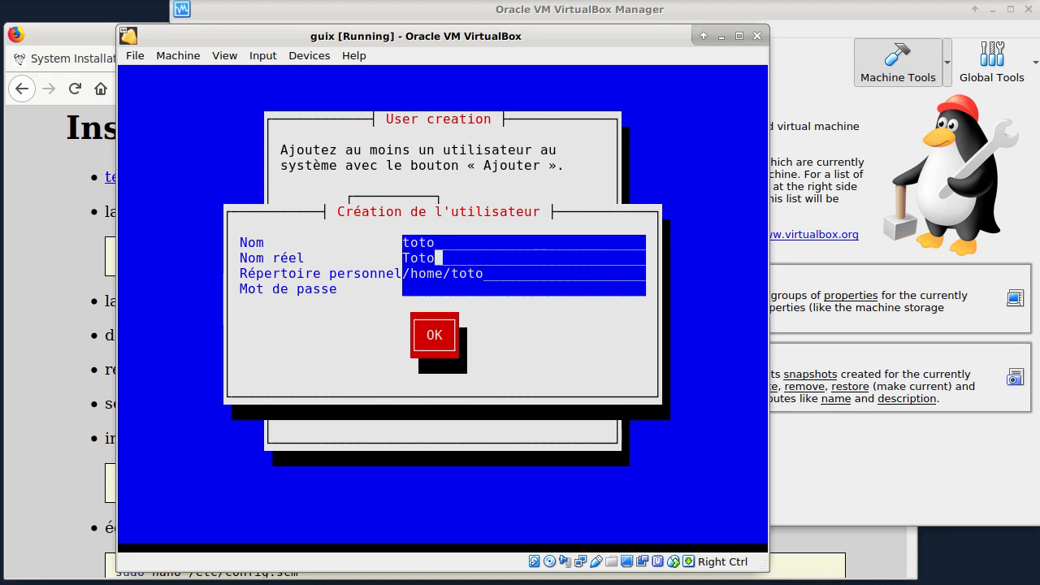
# Step: Enter the new user's password, repeat it in the confirmation dialog and accept the list of users
pyautogui.press('Tab')
pyautogui.press('Tab')
pyautogui.write('toto')
pyautogui.press('Tab')
pyautogui.press('Return')
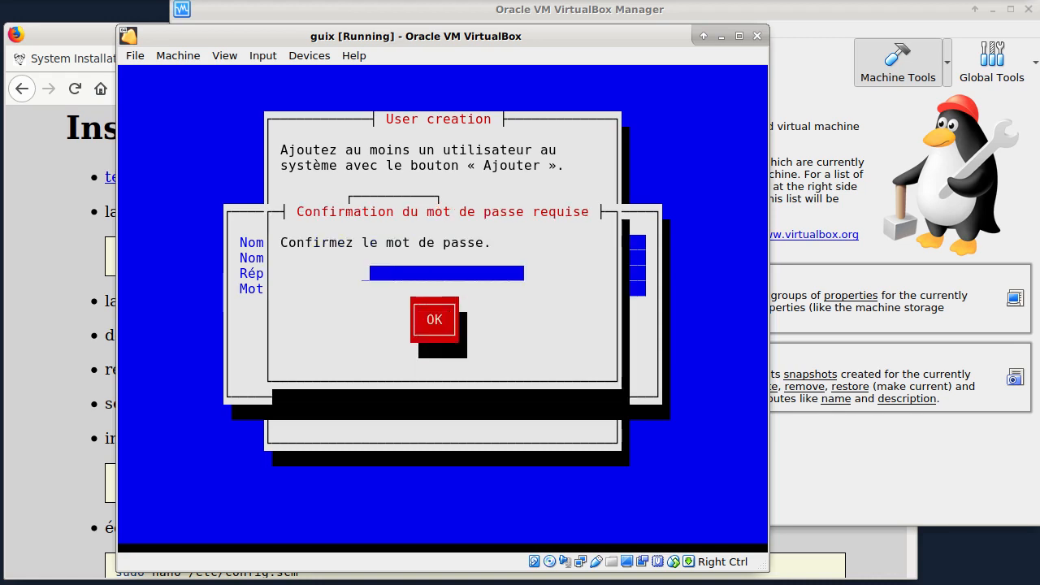
pyautogui.write('toto')
pyautogui.press('Tab')
pyautogui.press('Return')
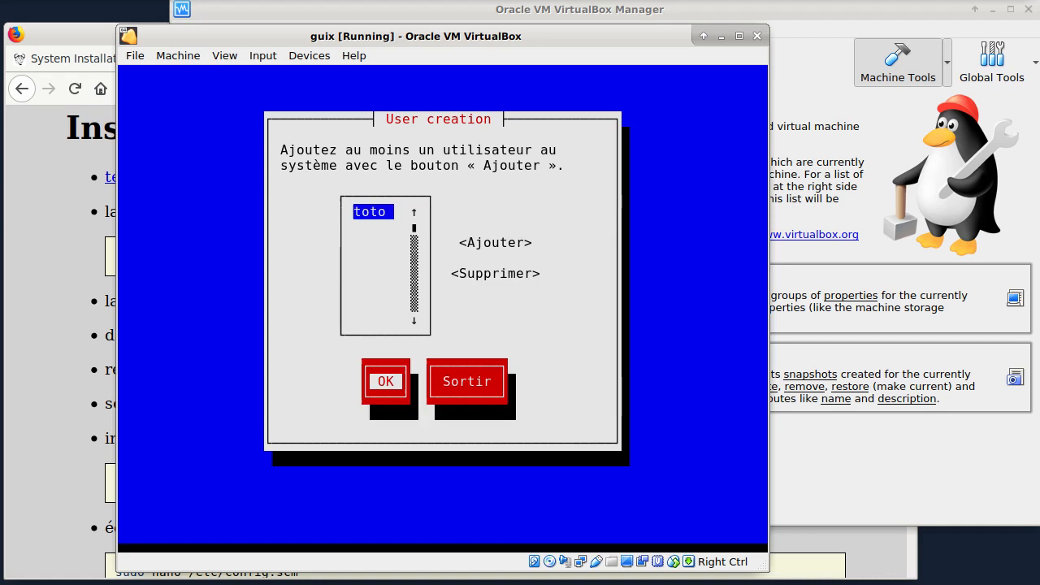
pyautogui.press('Tab')
pyautogui.press('Return')
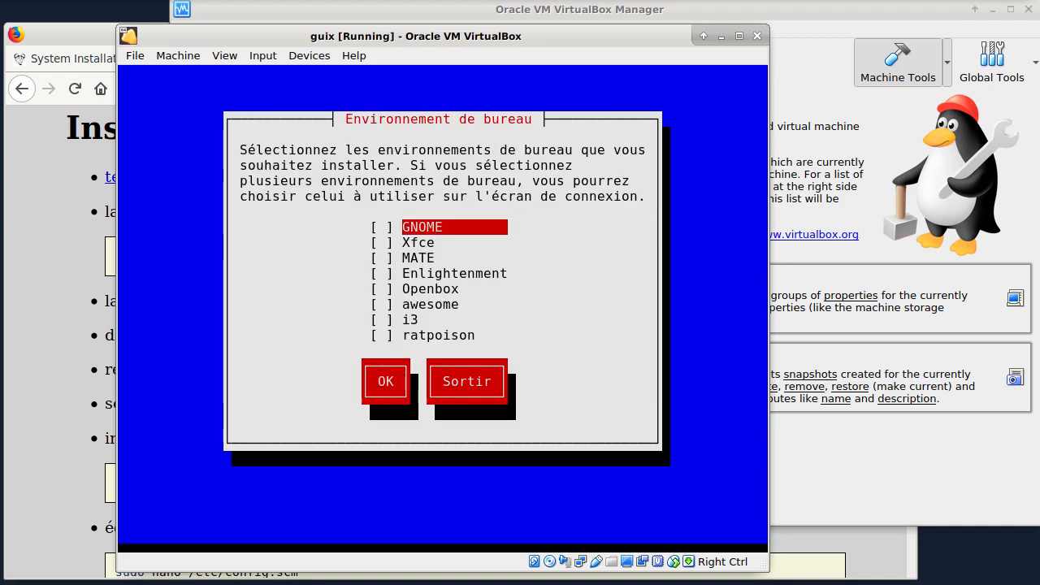
# Step: Select Xfce as the desktop environment to install and confirm the choice
pyautogui.press('Down')
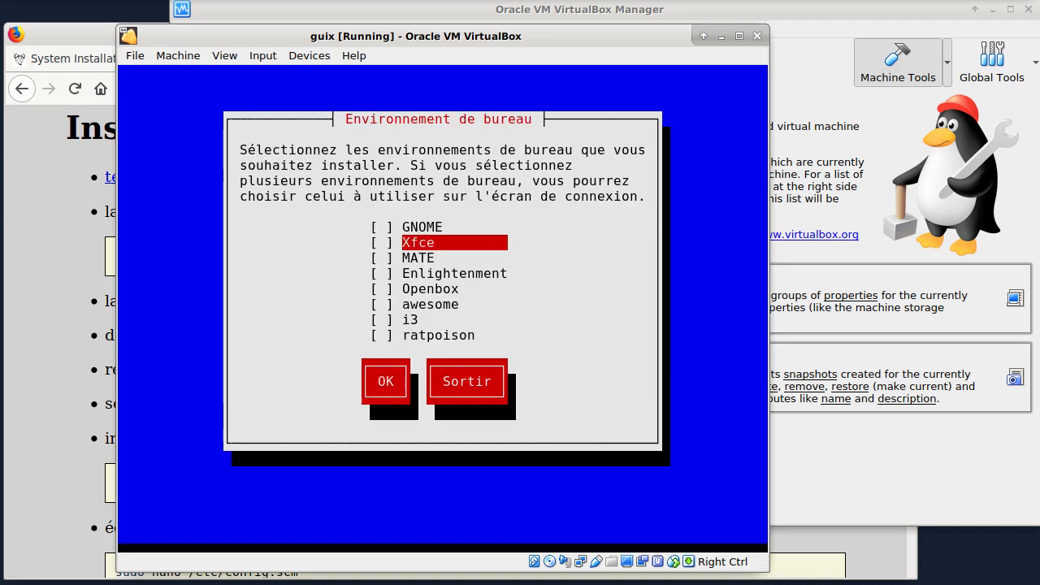
pyautogui.press('space')
pyautogui.press('Tab')
pyautogui.press('Return')
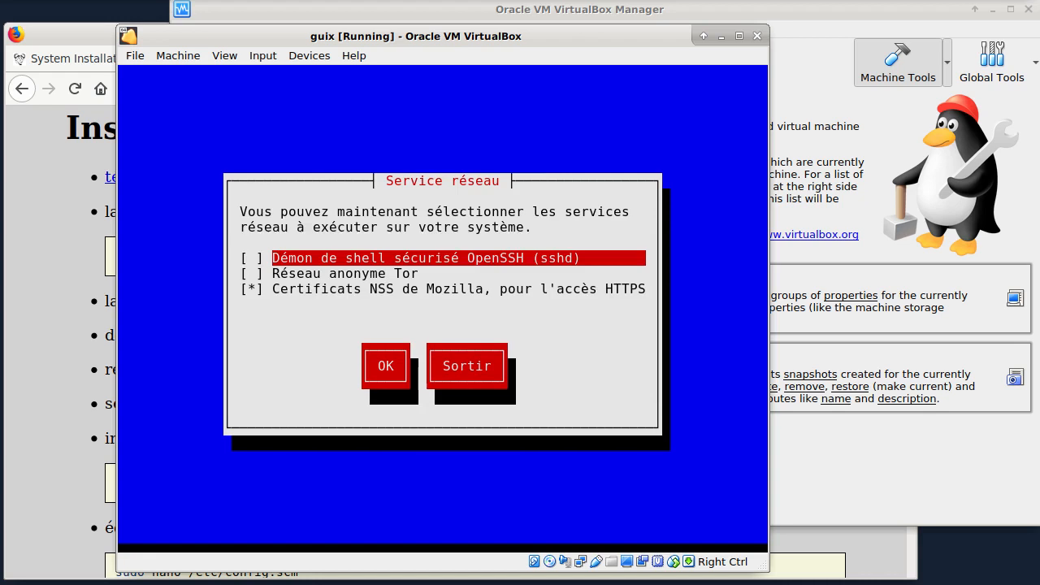
# Step: Accept the network services with only the Mozilla NSS certificates enabled, and start the installation from the generated system configuration
pyautogui.press('Down')
pyautogui.press('Down')
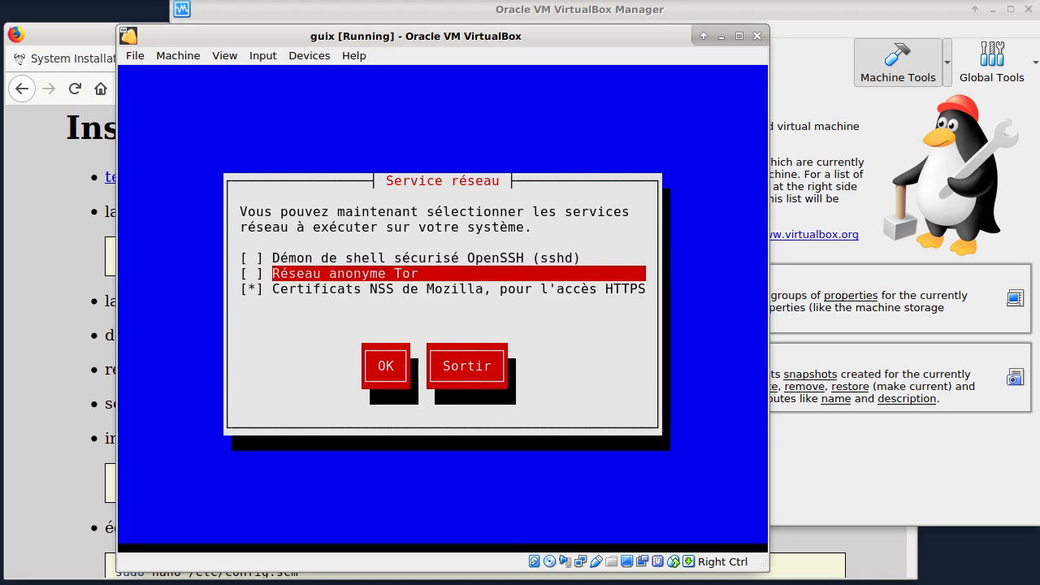
pyautogui.press('Tab')
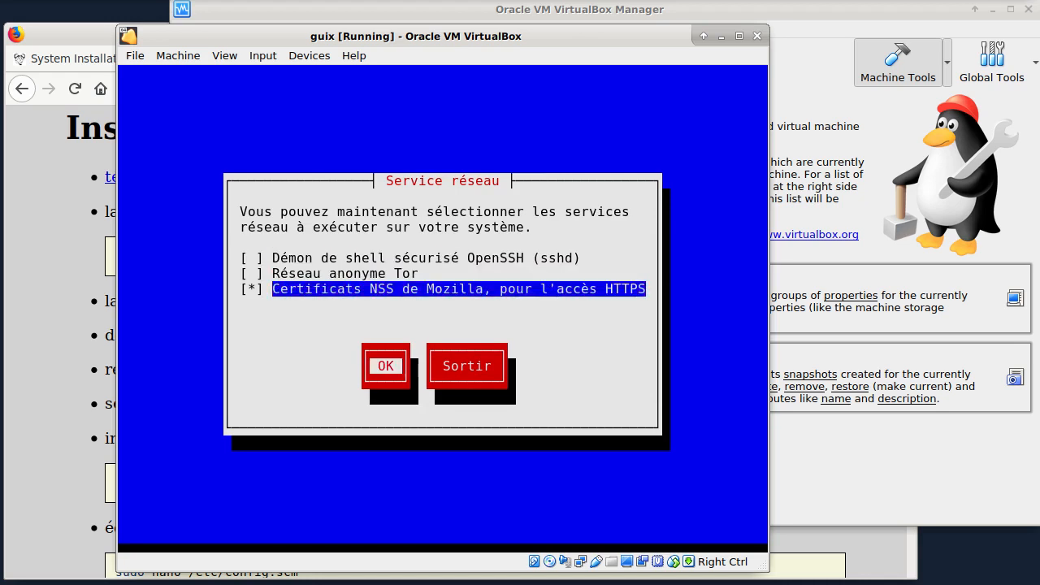
pyautogui.press('Return')
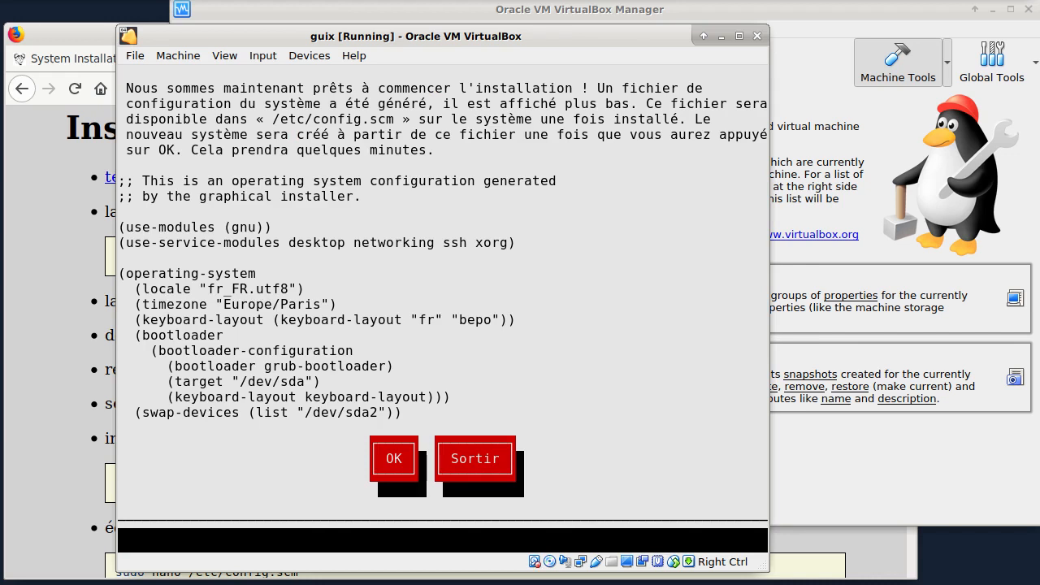
pyautogui.press('Return')
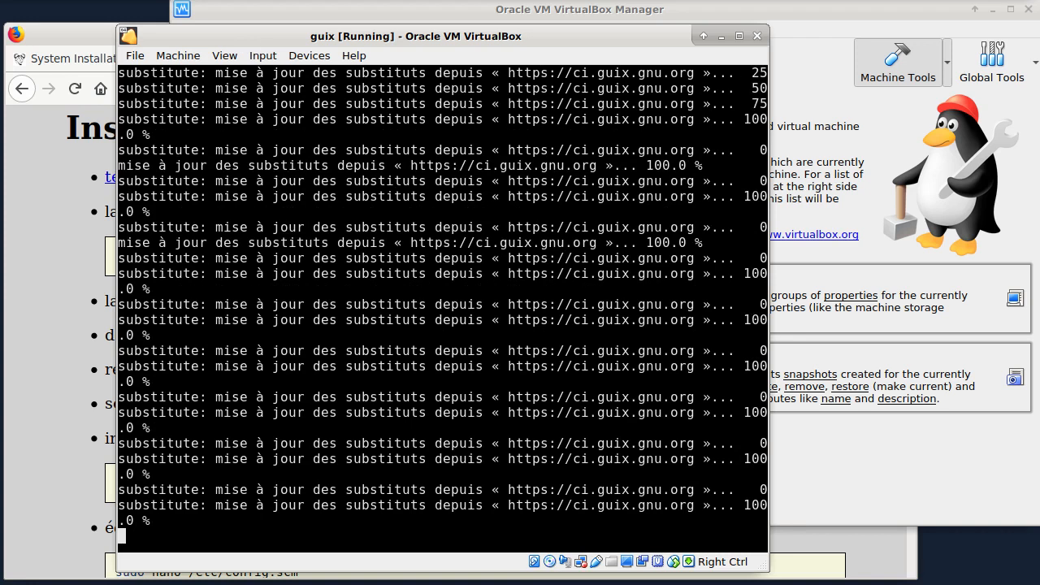
# Step: Switch to Firefox and review the tutorial's GNU Guix introduction and its installation steps up to the semi-graphical installer item
pyautogui.moveTo(228, 41); pyautogui.dragTo(244, 23)
pyautogui.click(83, 35)
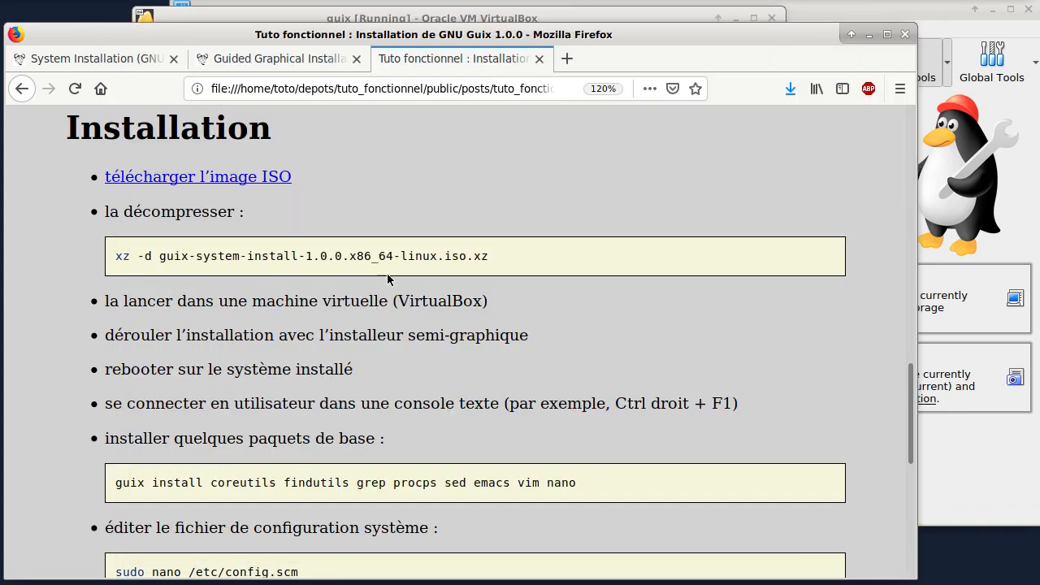
pyautogui.scroll(10, 388, 279)
pyautogui.scroll(-4, 398, 252)
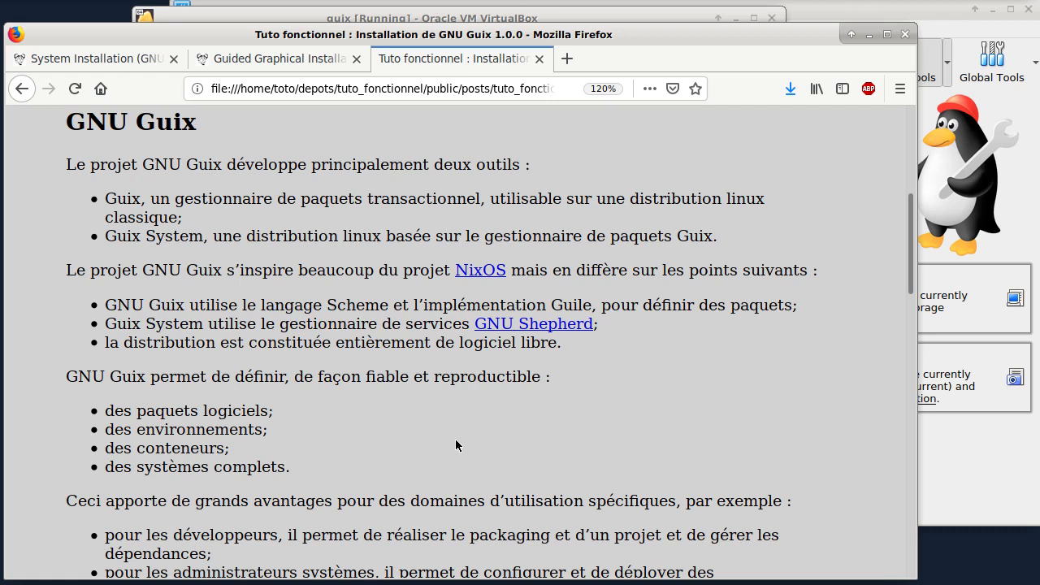
pyautogui.scroll(-5, 455, 445)
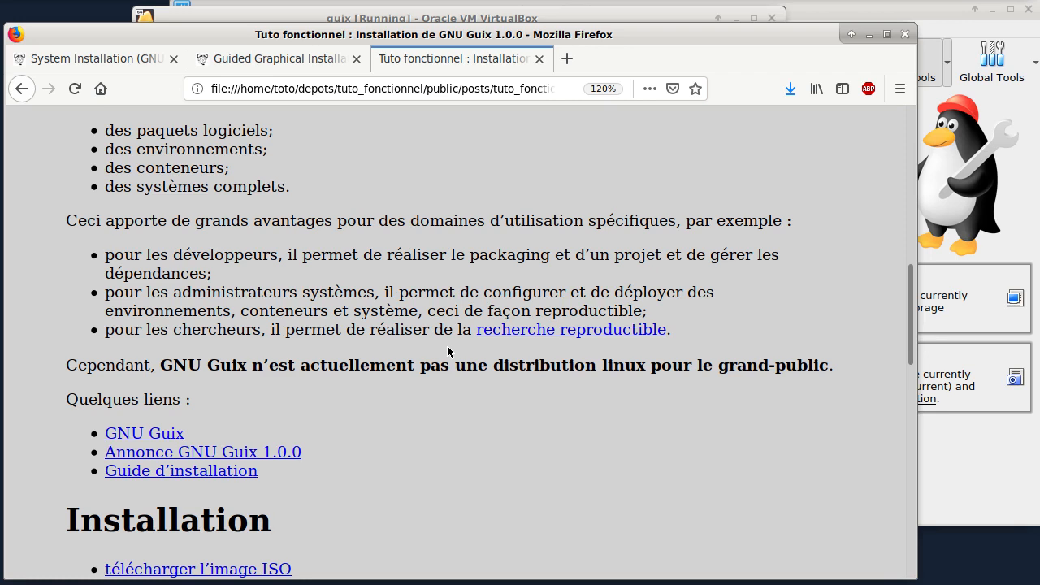
pyautogui.scroll(-10, 362, 455)
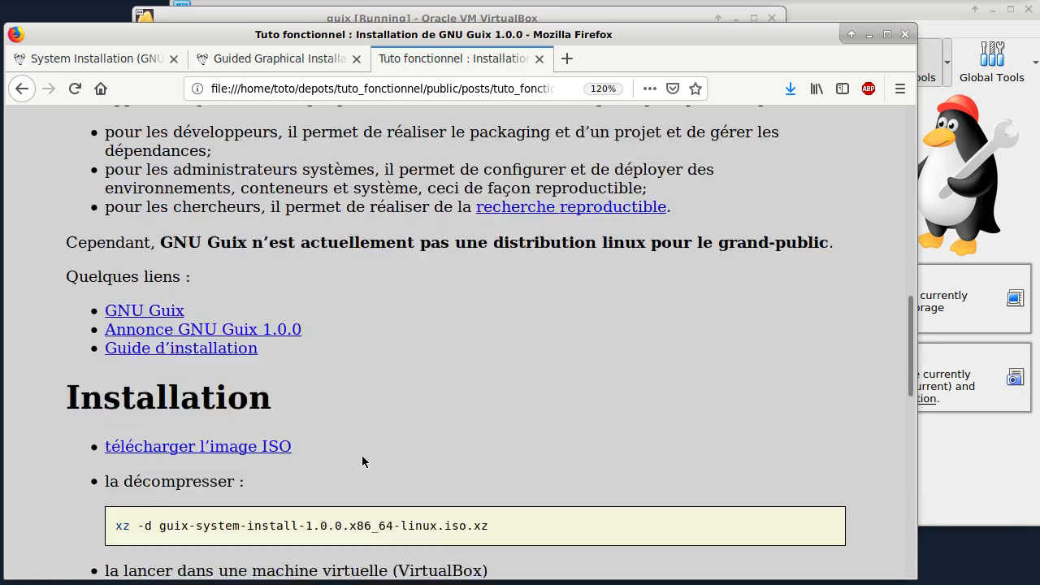
pyautogui.scroll(5, 374, 431)
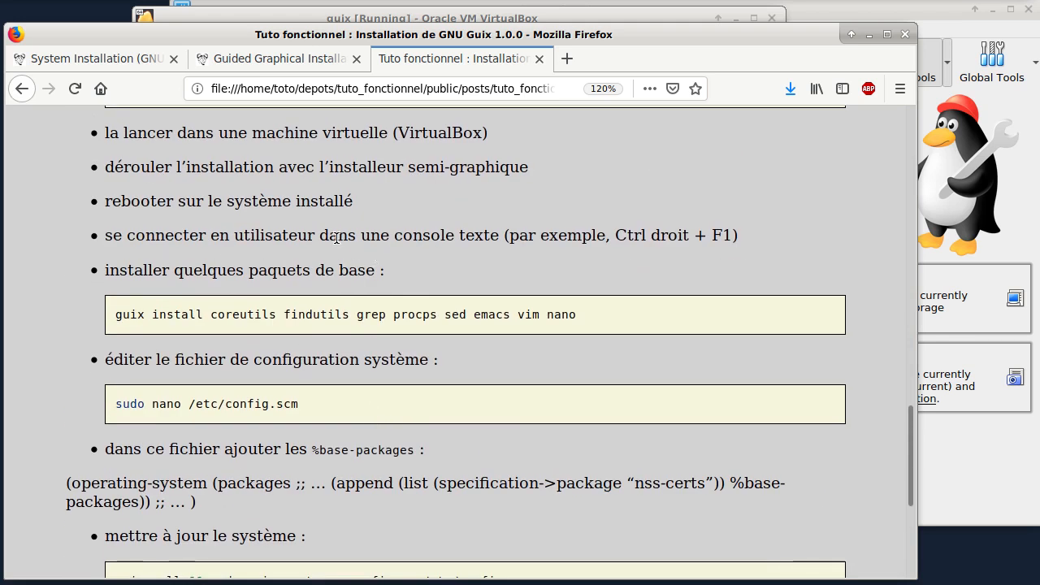
pyautogui.scroll(1, 169, 216)
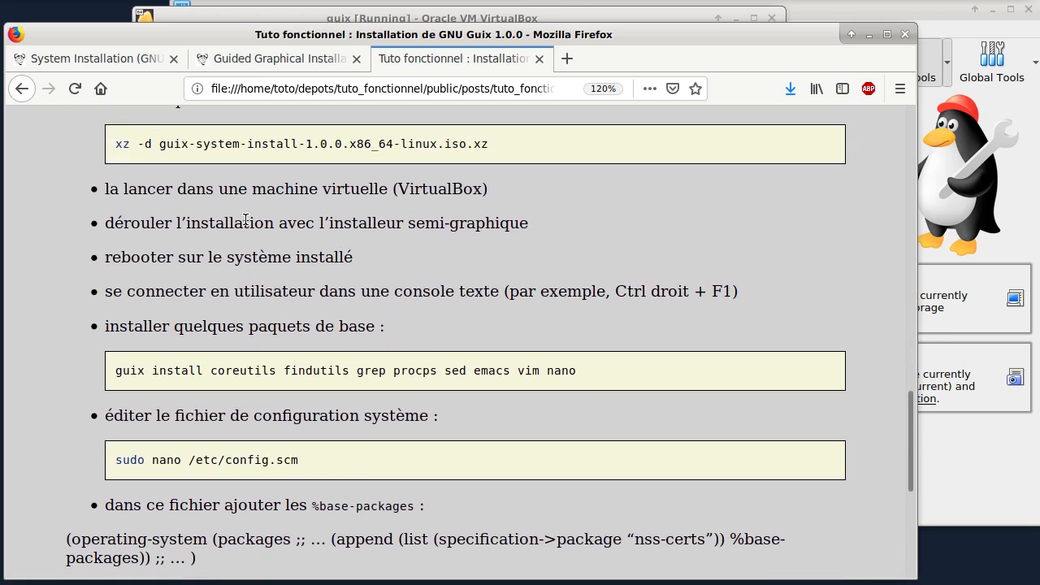
pyautogui.tripleClick(112, 224)
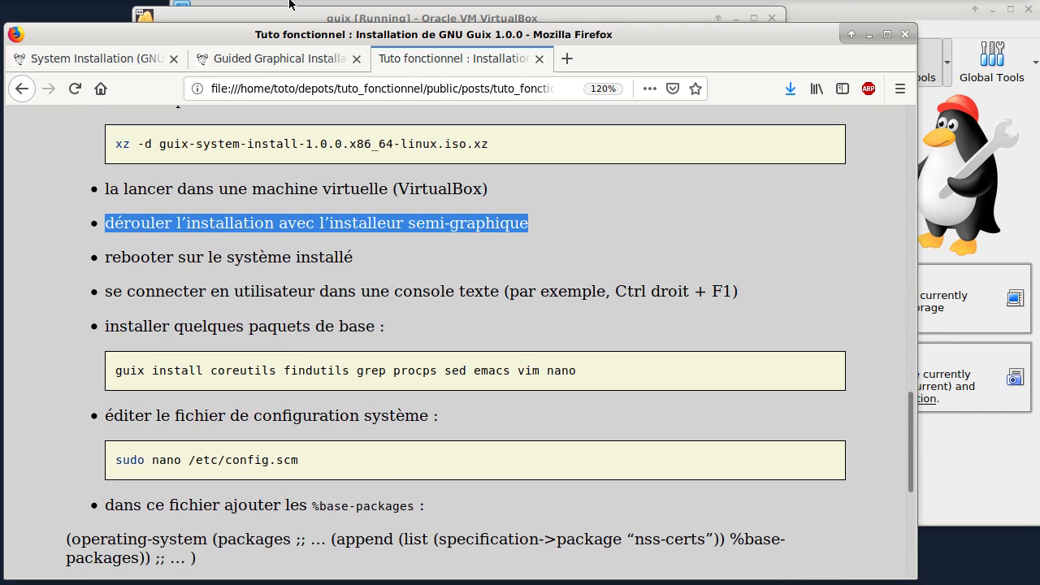
# Step: Return to the guix virtual machine, finish the installer and reboot the machine
pyautogui.click(246, 23)
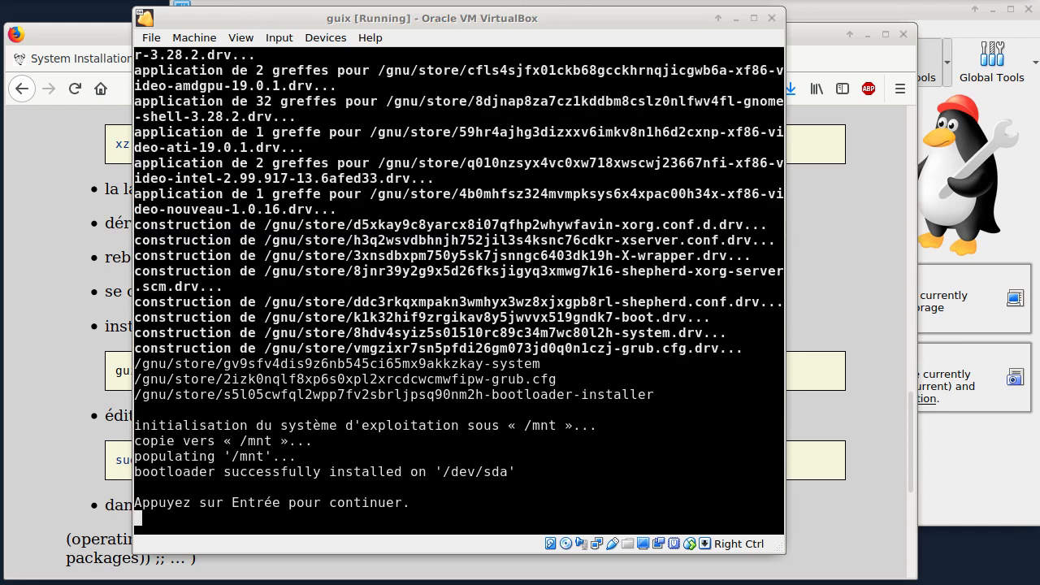
pyautogui.press('Return')
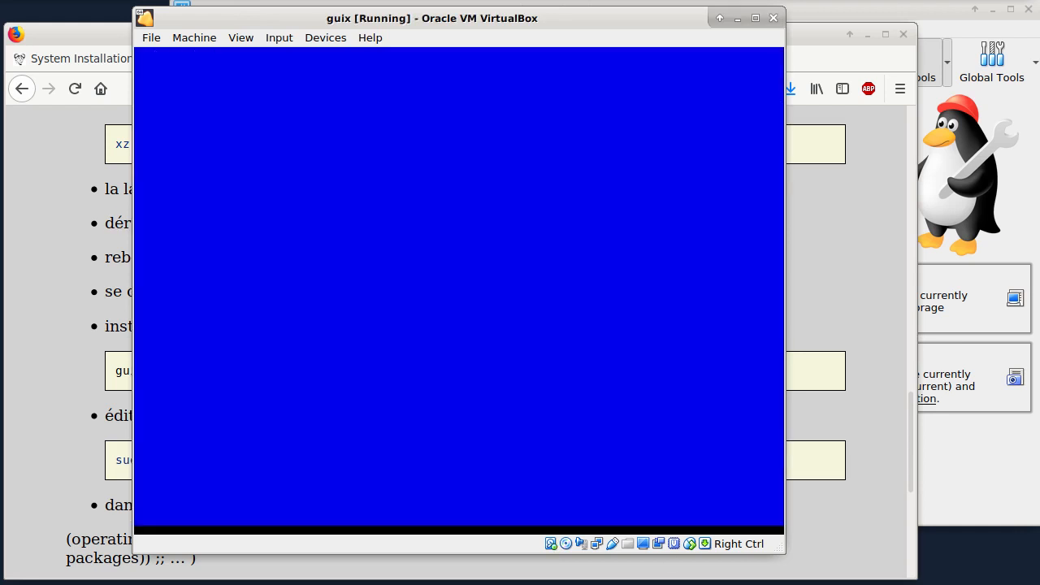
pyautogui.press('Return')
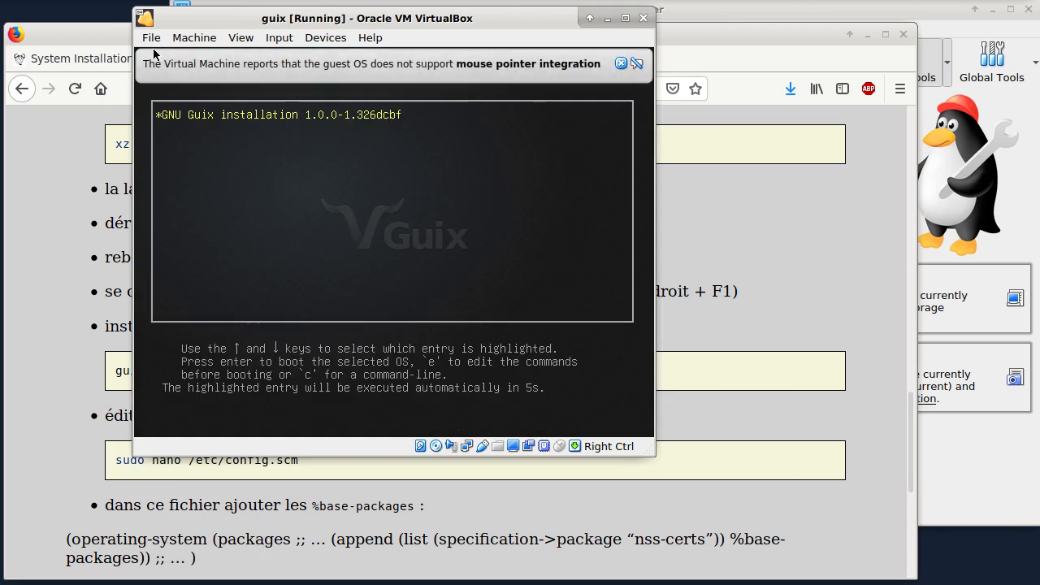
# Step: Close the guix virtual machine by powering it off
pyautogui.click(154, 39)
pyautogui.click(196, 122)
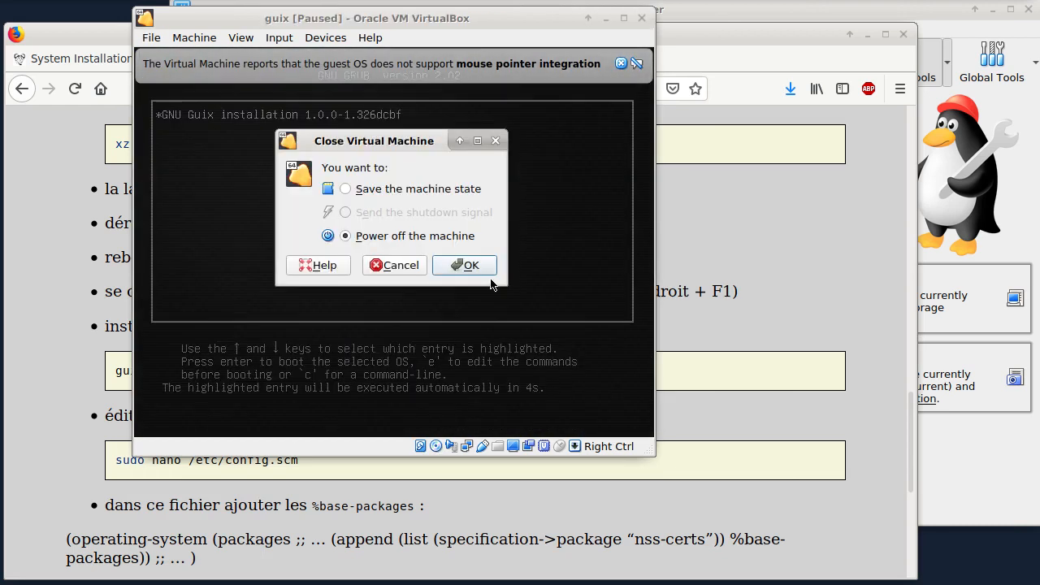
pyautogui.click(476, 267)
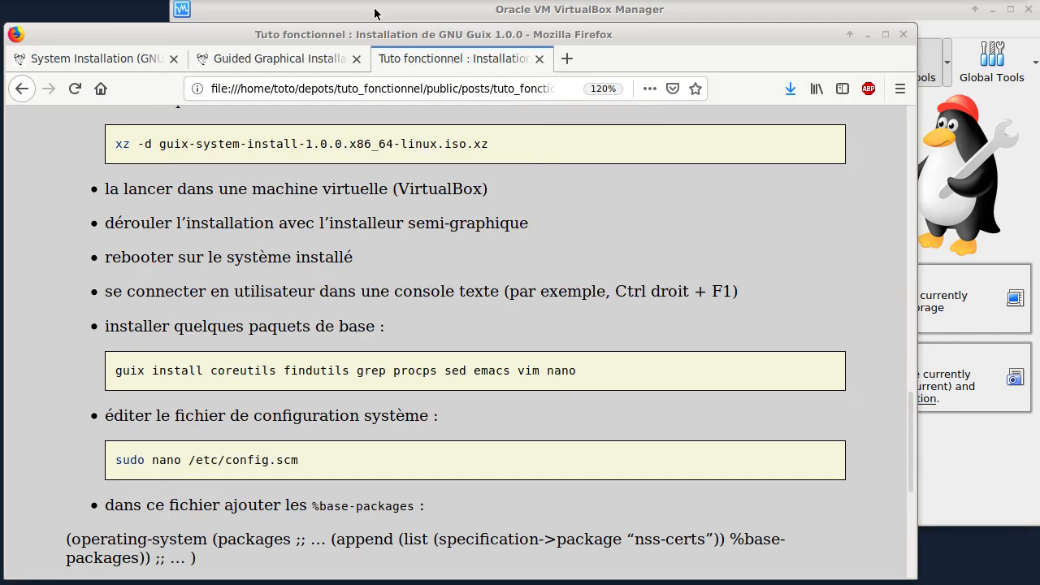
# Step: In VirtualBox Manager, remove the guix-system-install-1.0.0 disk from the guix machine's virtual optical drive and save the settings
pyautogui.click(378, 13)
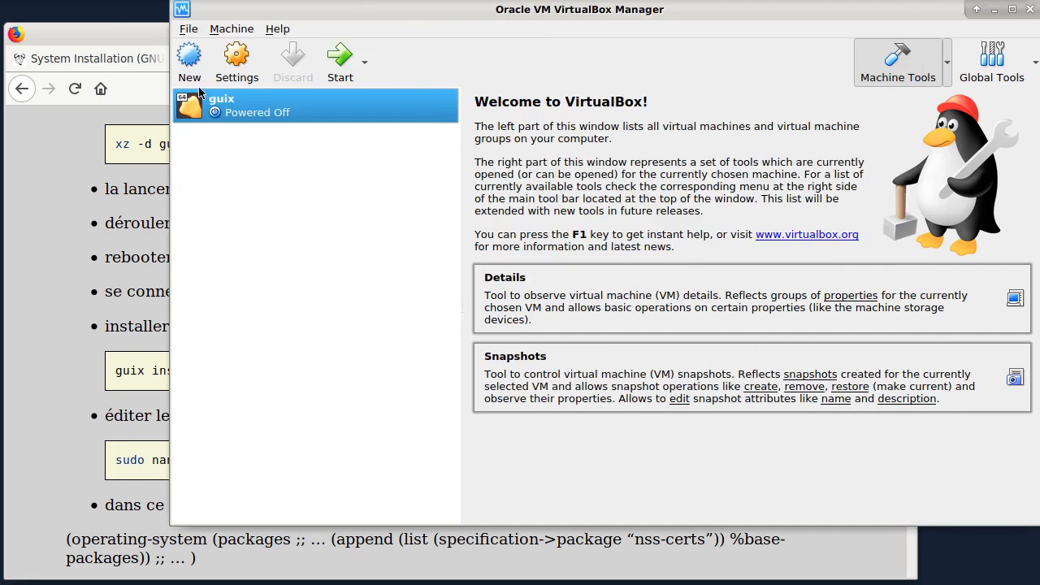
pyautogui.rightClick(217, 108)
pyautogui.click(326, 123)
pyautogui.click(391, 168)
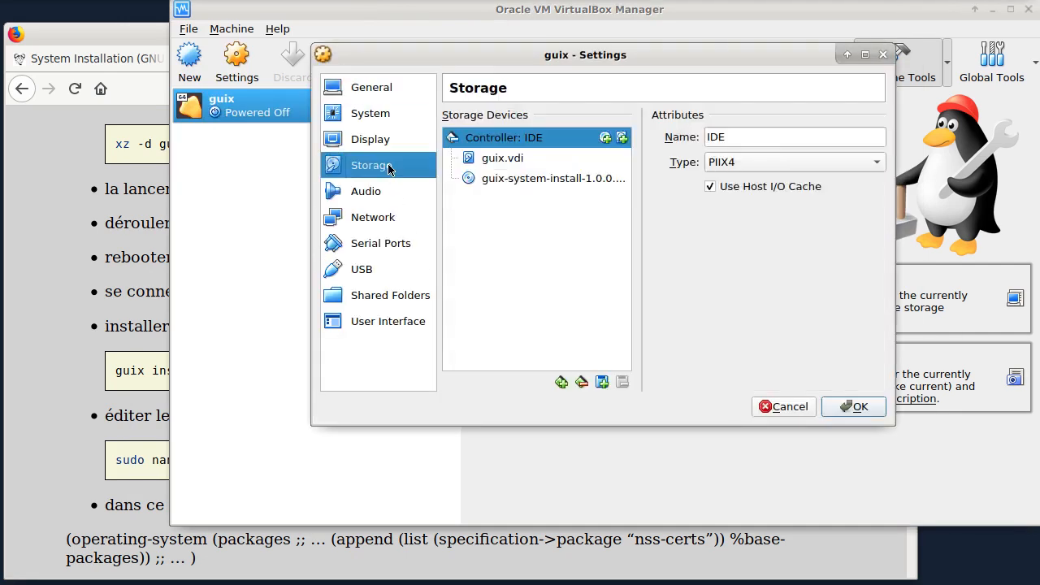
pyautogui.click(548, 183)
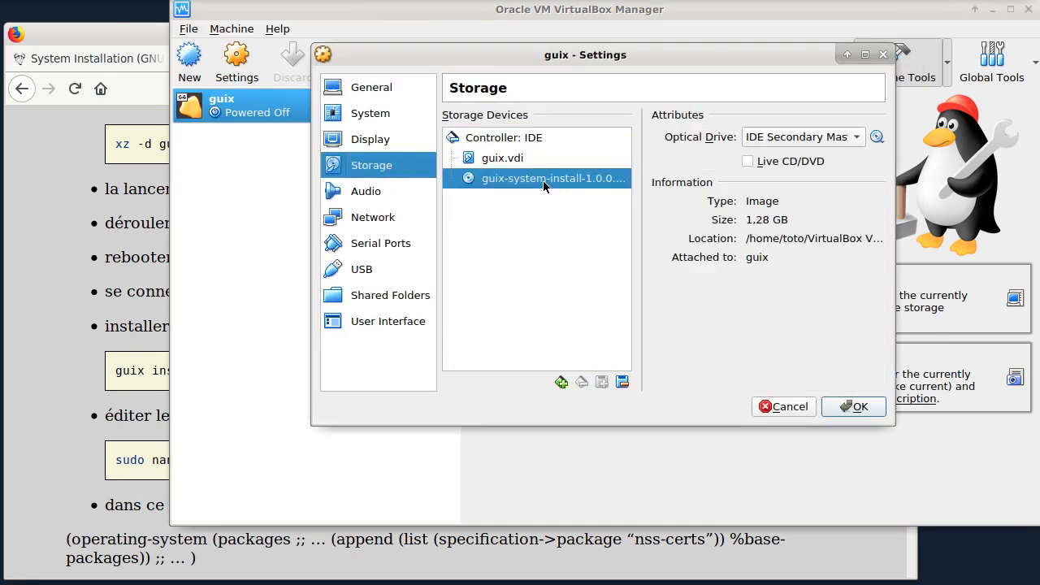
pyautogui.click(875, 140)
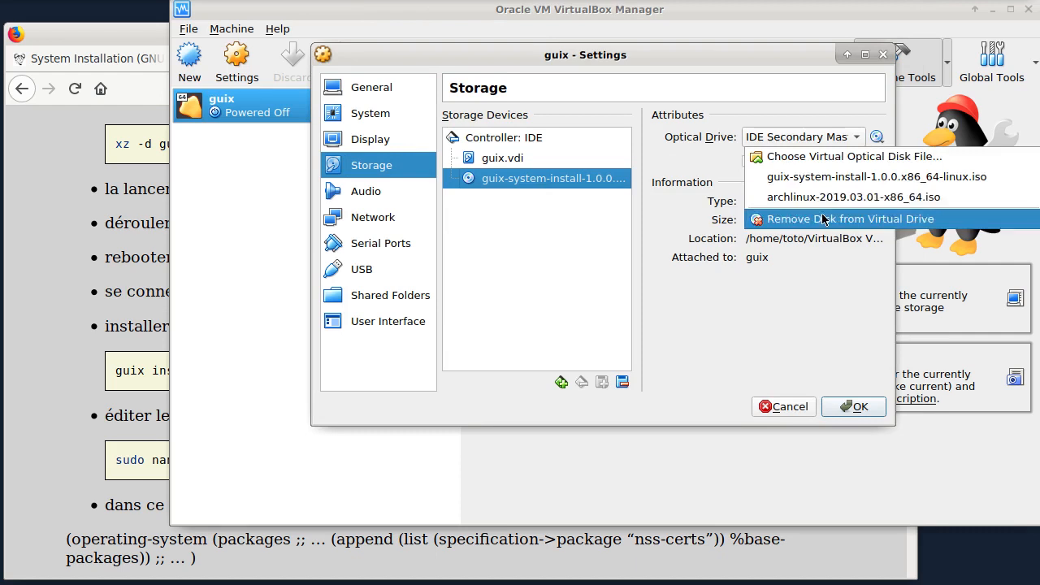
pyautogui.click(781, 220)
pyautogui.click(852, 406)
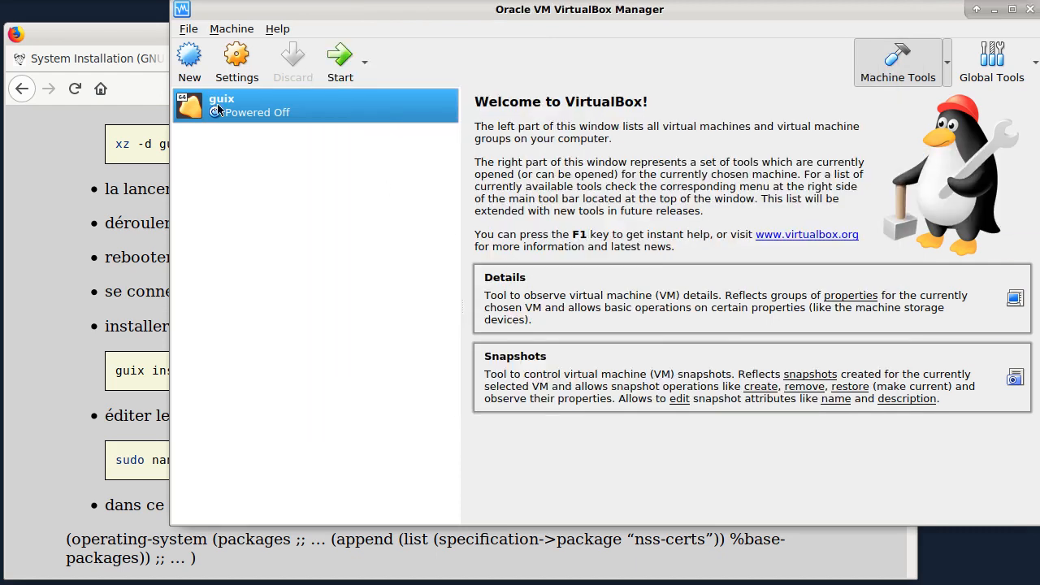
# Step: Start the guix virtual machine from its installed disk and dismiss the keyboard capture and mouse integration notices
pyautogui.click(340, 62)
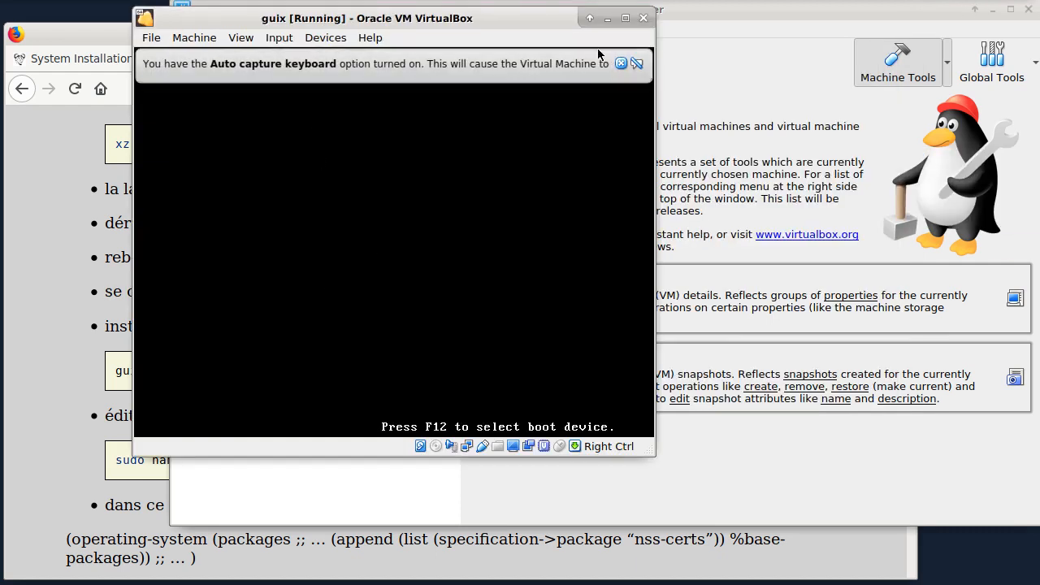
pyautogui.click(620, 65)
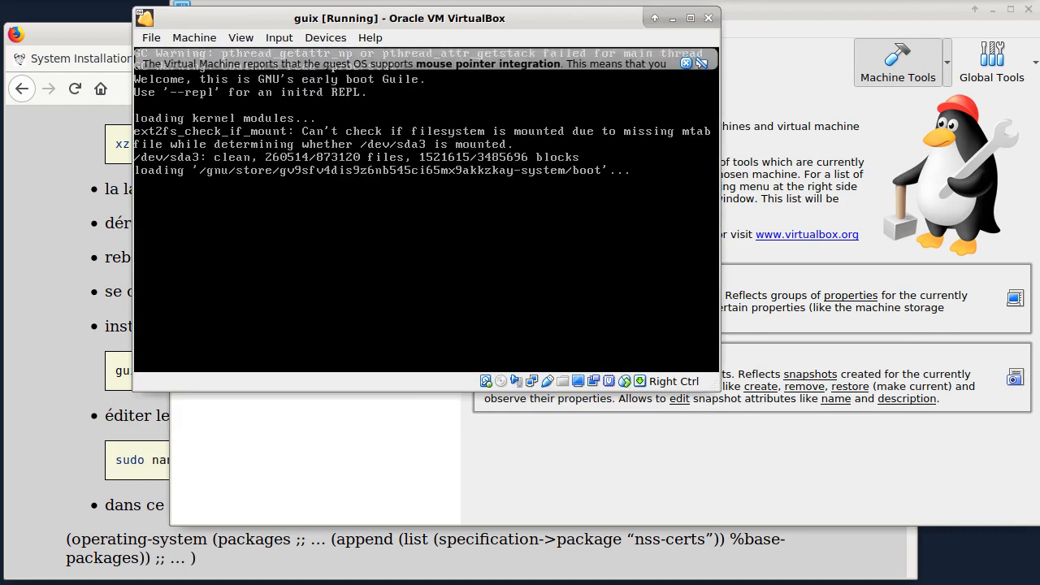
pyautogui.click(686, 64)
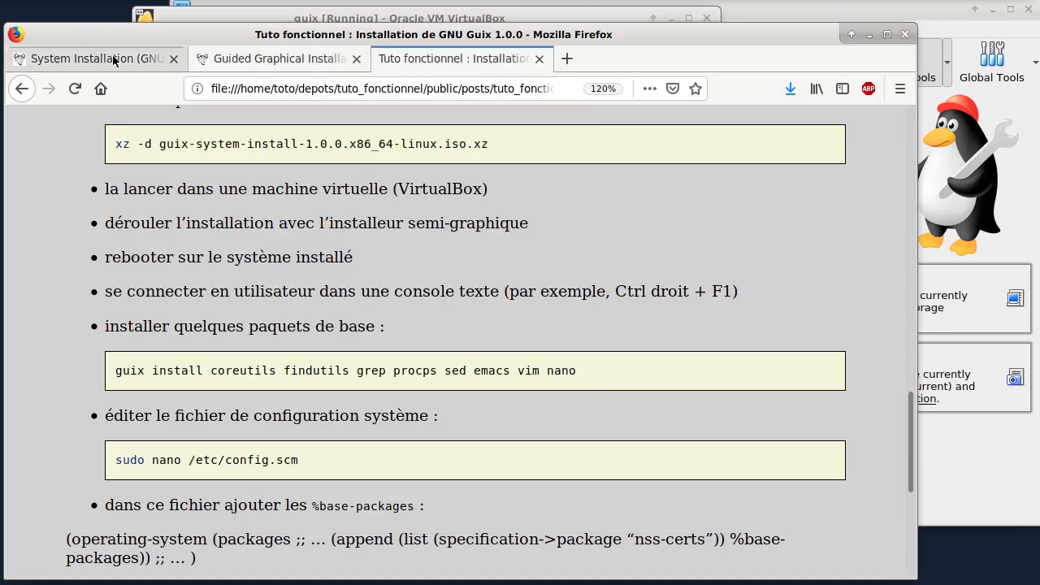
# Step: Compare the Guix manual's missing-commands workaround with the tutorial's post-installation steps in Firefox, and return to the guix virtual machine
pyautogui.click(261, 67)
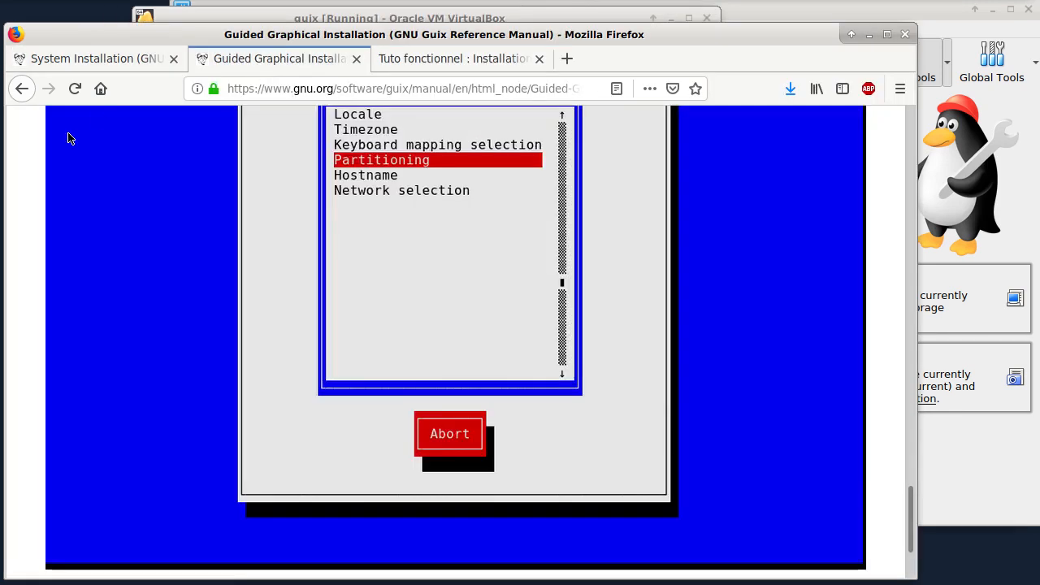
pyautogui.scroll(5, 332, 233)
pyautogui.scroll(15, 336, 234)
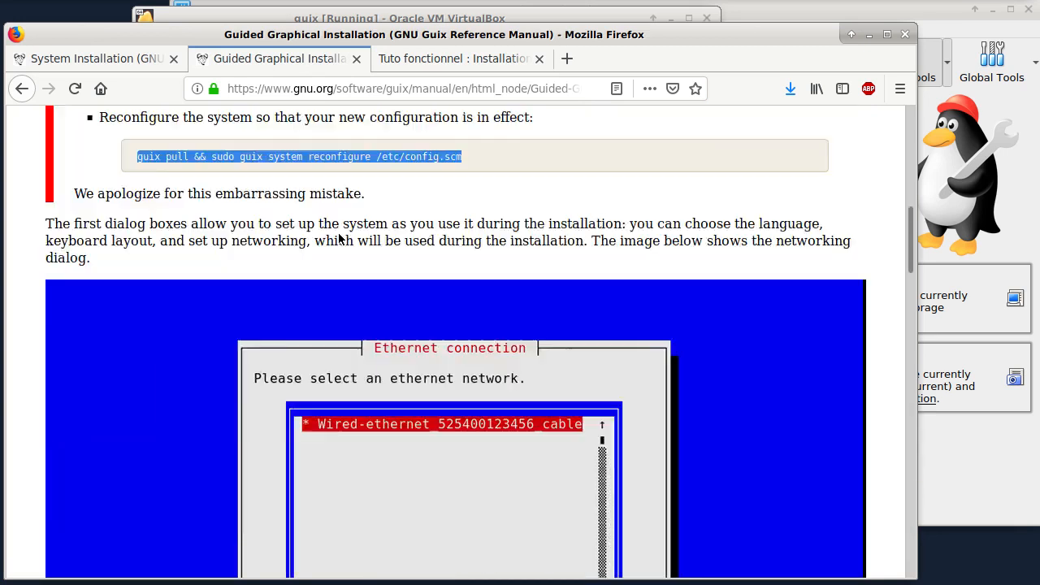
pyautogui.scroll(-3, 310, 347)
pyautogui.scroll(-1, 309, 342)
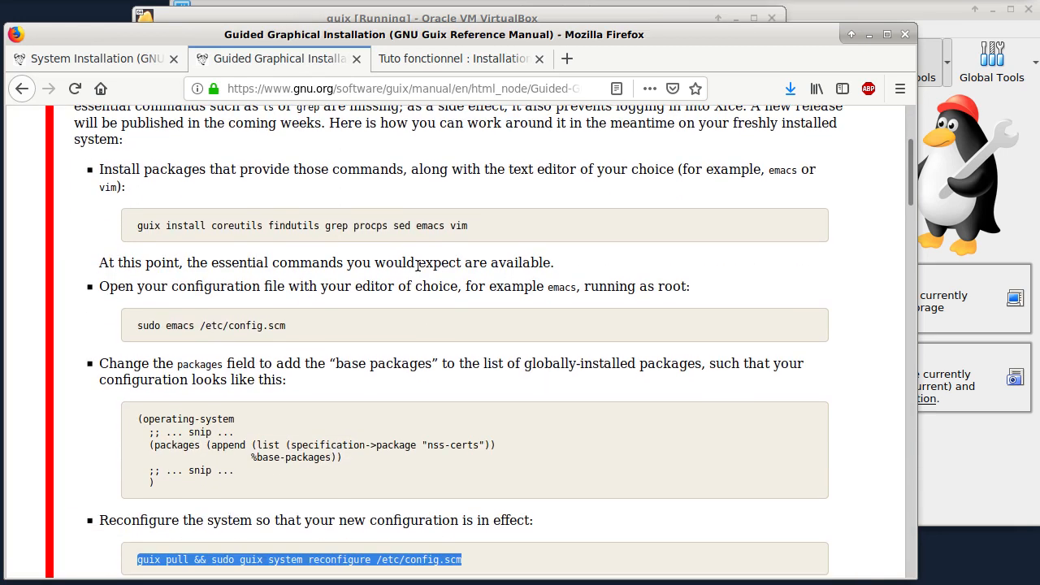
pyautogui.click(454, 58)
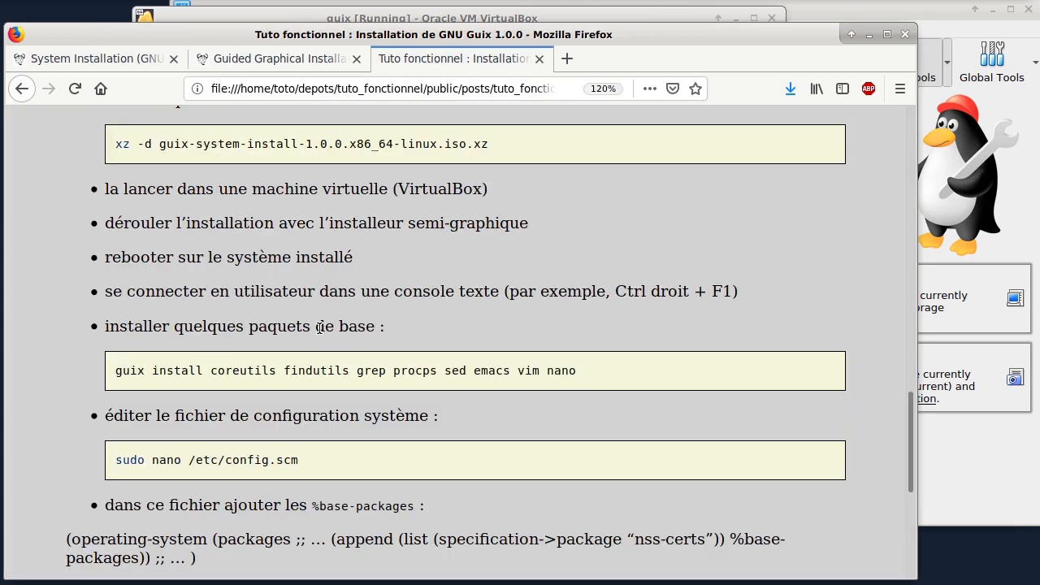
pyautogui.scroll(-4, 538, 246)
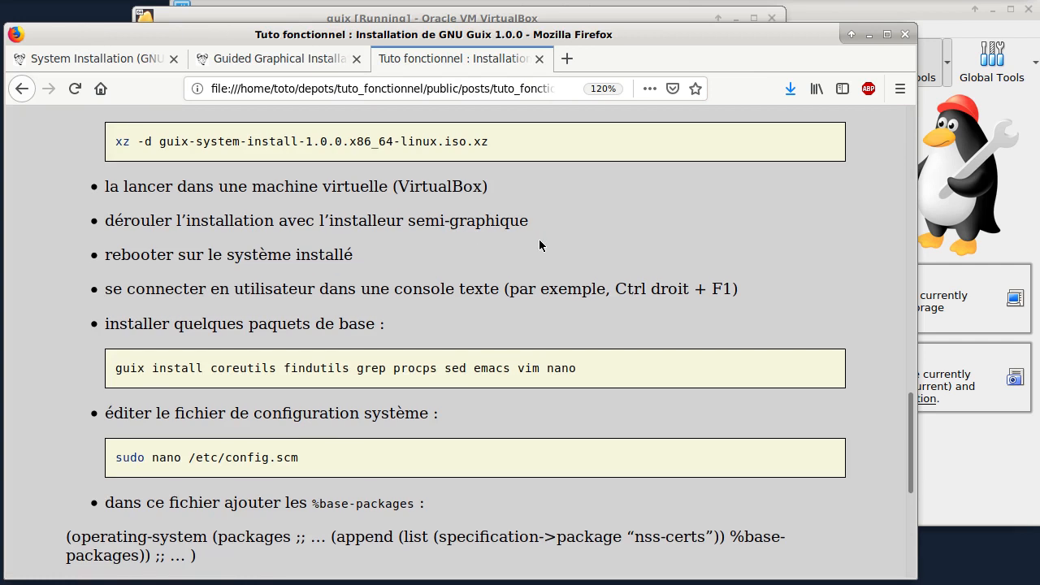
pyautogui.click(409, 12)
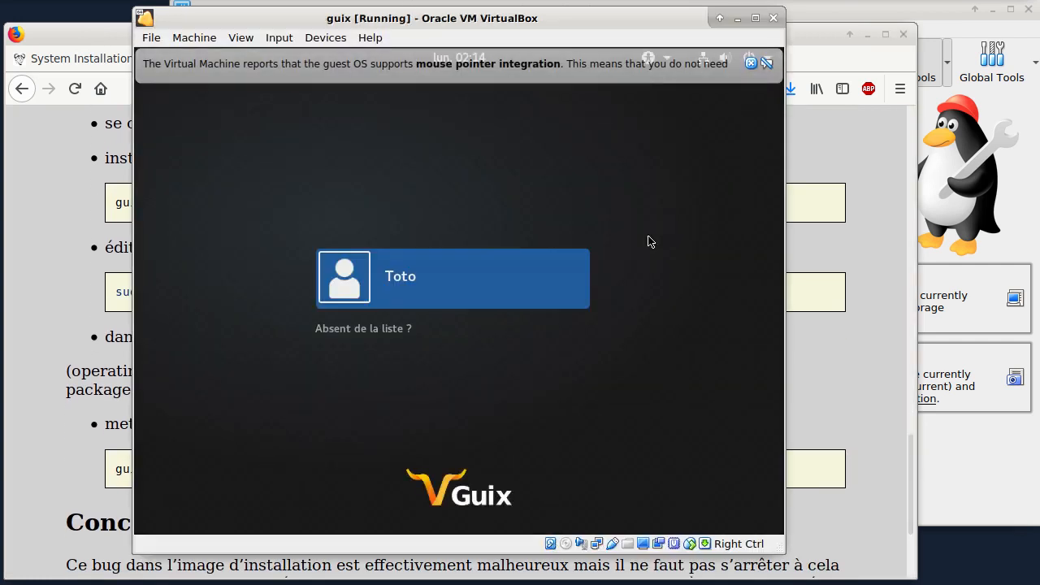
# Step: Try to log in to the graphical session with the listed user account and its password
pyautogui.click(420, 280)
pyautogui.write('••••')
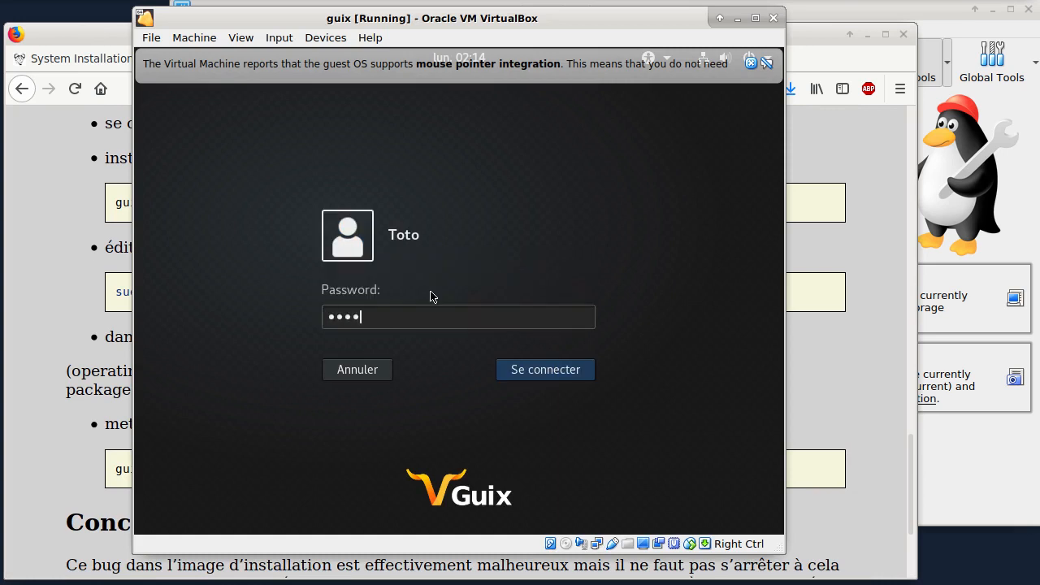
pyautogui.press('Return')
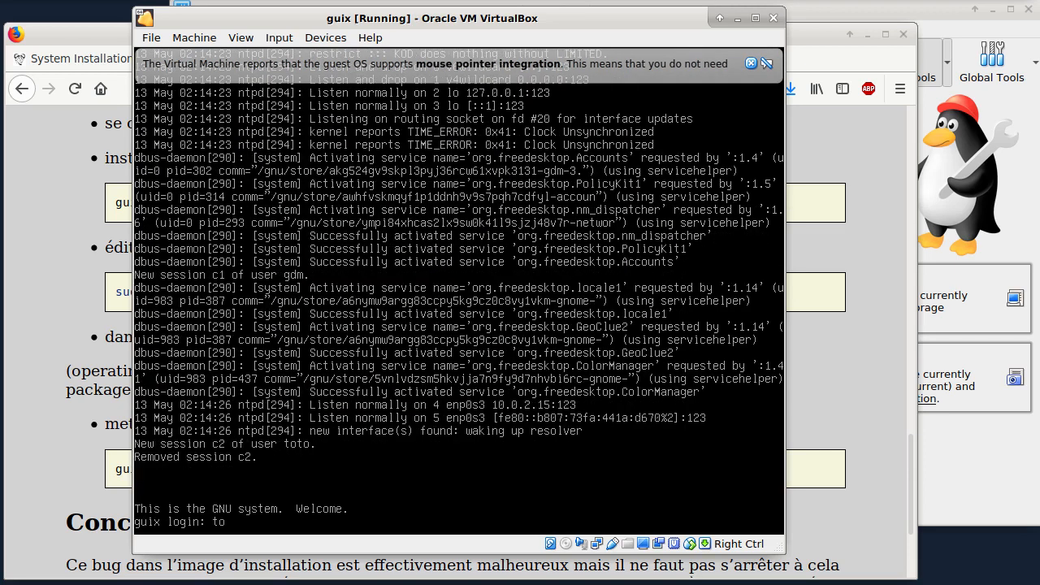
# Step: Log in to a text console with the user name and account password, and test the ls command
pyautogui.press('Return')
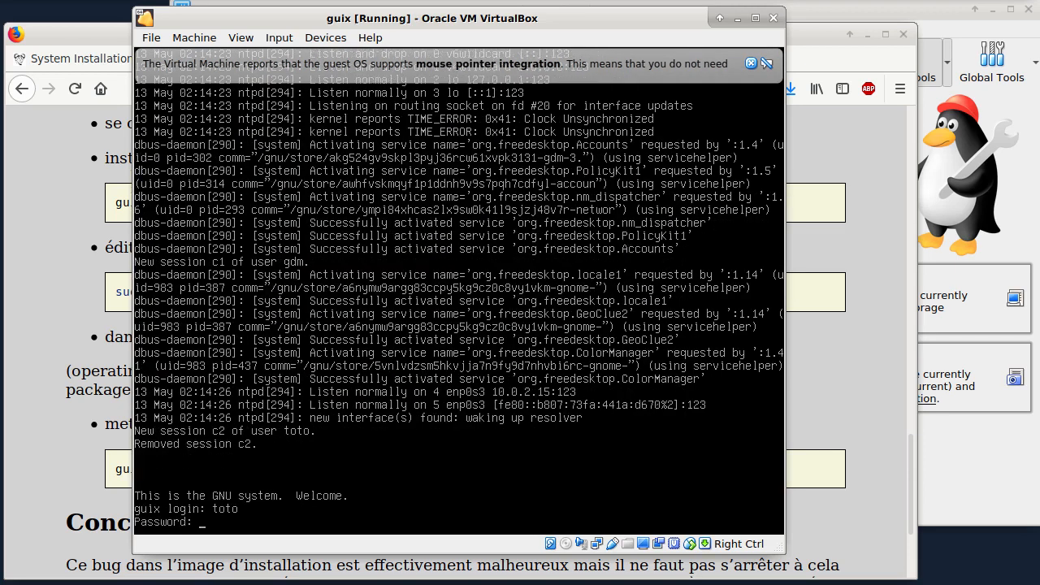
pyautogui.press('Return')
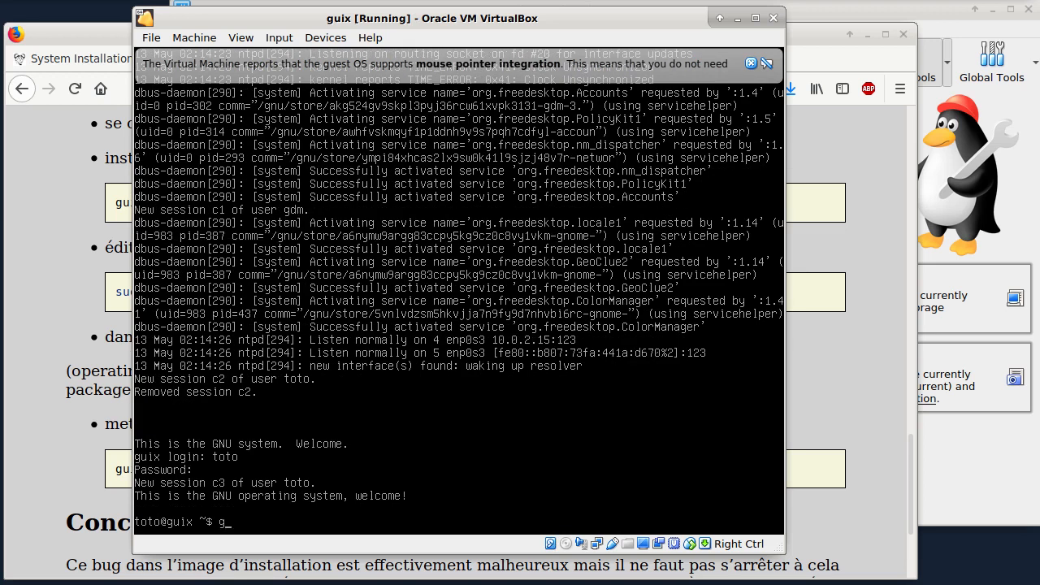
pyautogui.write('ls')
pyautogui.press('Return')
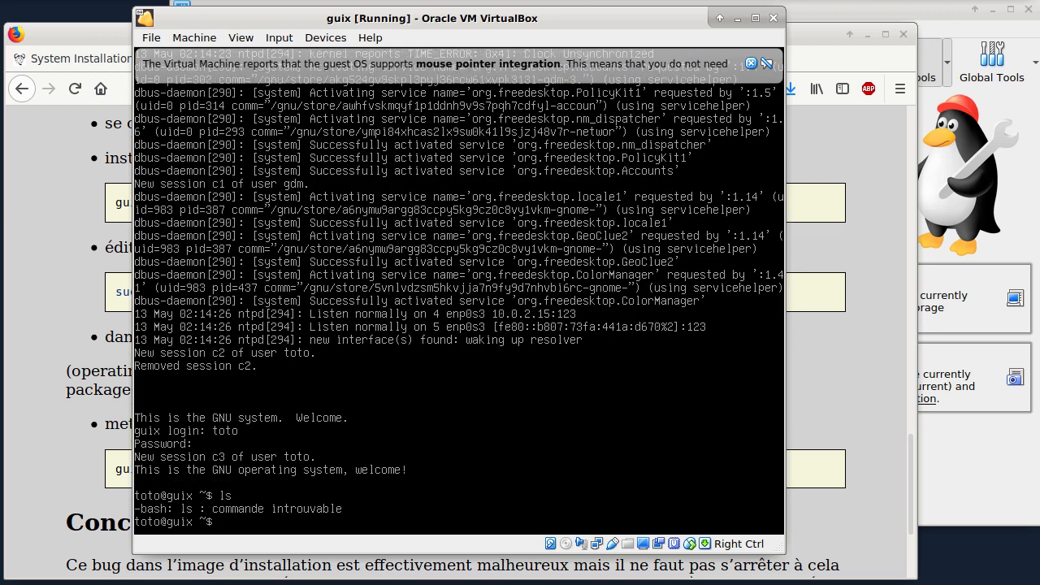
# Step: Compose a guix install command for coreutils, findutils, grep, procfs, vim and nano, consulting the package list in the Firefox tutorial
pyautogui.write('guix install coreutils findutils')
pyautogui.click(860, 431)
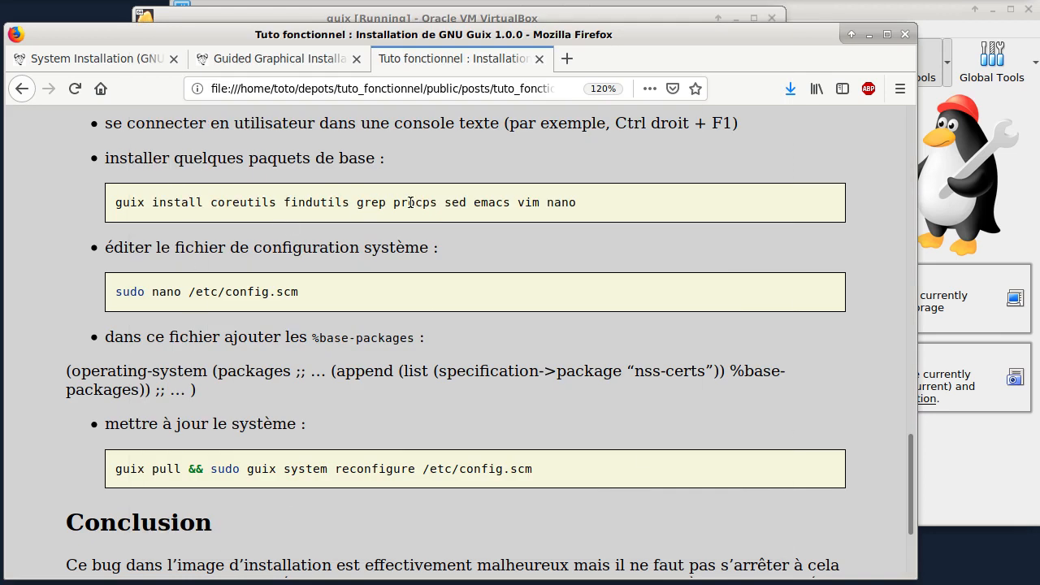
pyautogui.hotkey('alt', 'Tab')
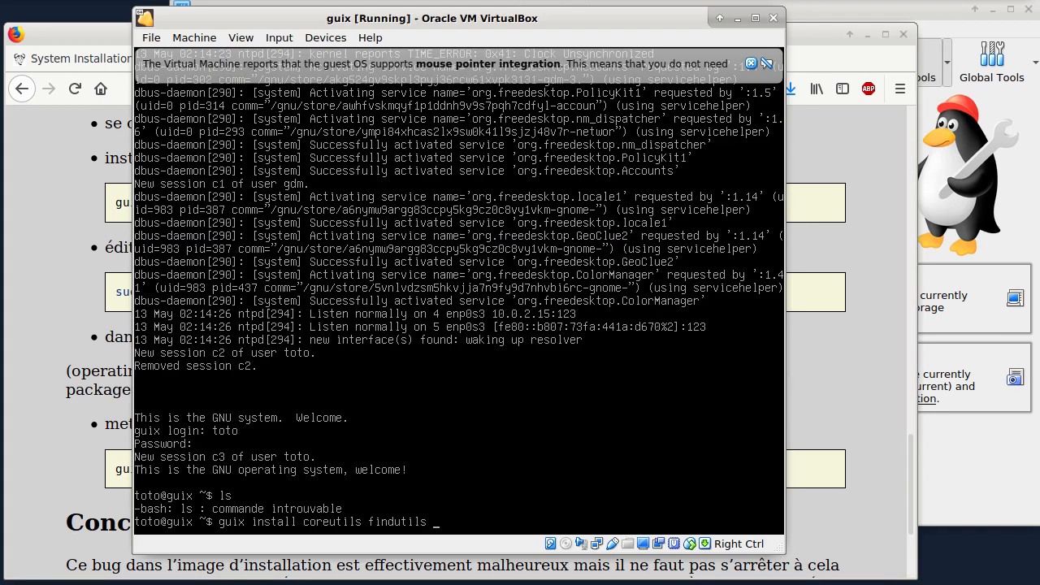
pyautogui.write('grep')
pyautogui.write(' por')
pyautogui.write('cfs vi')
pyautogui.write('m nano')
# Step: Recheck the package list in Firefox, correct procfs to procps in the guix install command, run it and dismiss the mouse integration notice
pyautogui.click(865, 325)
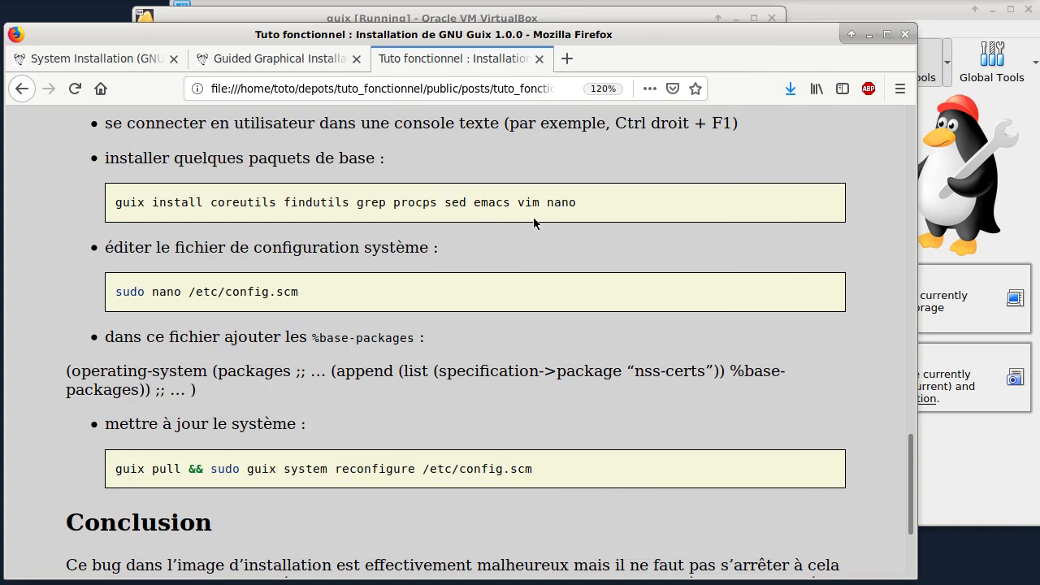
pyautogui.hotkey('alt', 'Tab')
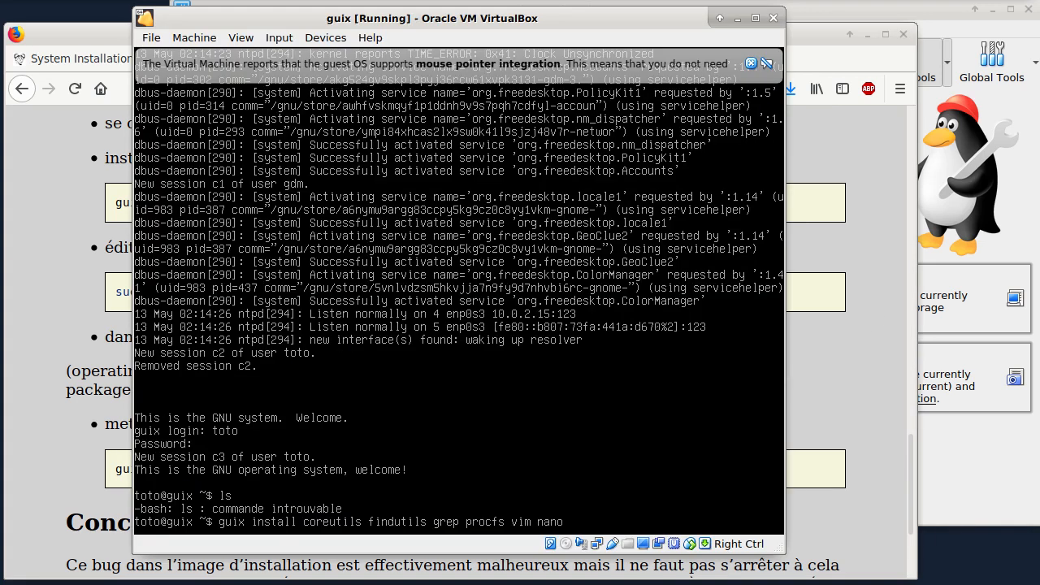
pyautogui.press('Left')
pyautogui.press('Left')
pyautogui.press('Left')
pyautogui.press('Left')
pyautogui.press('Left')
pyautogui.press('Left')
pyautogui.press('Left')
pyautogui.press('Left')
pyautogui.press('Left')
pyautogui.press('Left')
pyautogui.press('BackSpace')
pyautogui.write('ps grep')
pyautogui.press('Return')
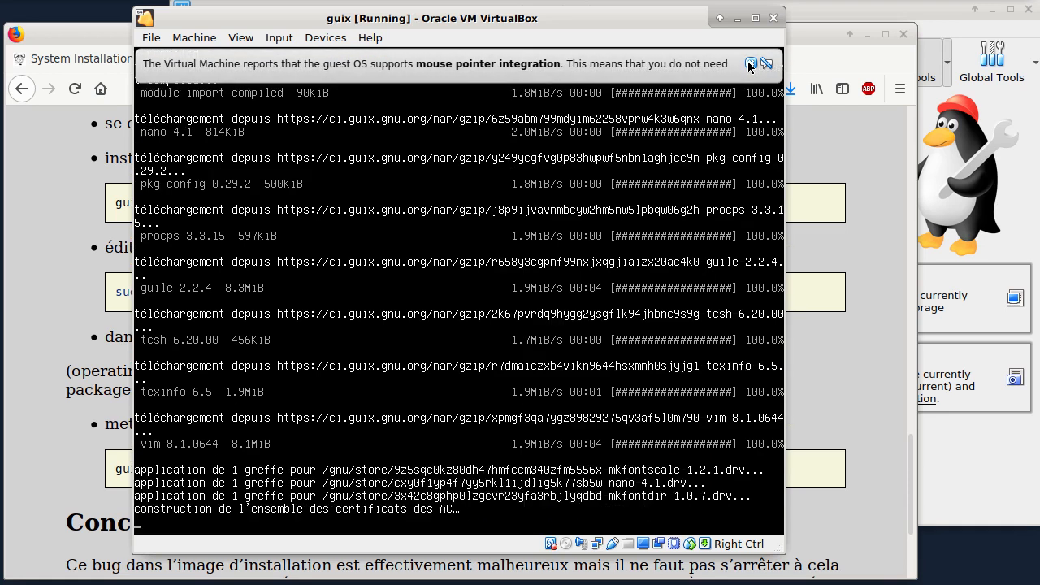
pyautogui.click(749, 62)
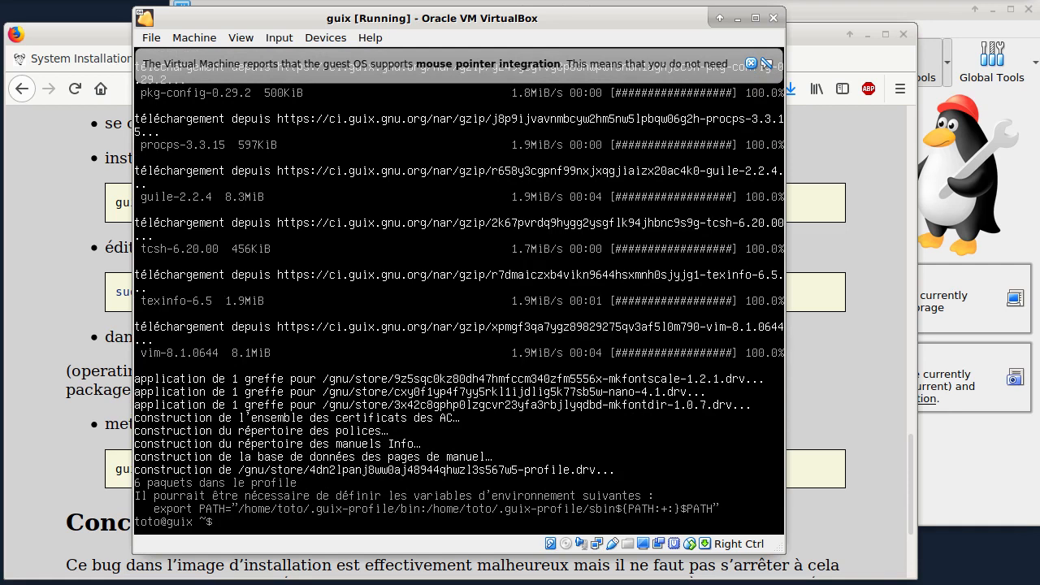
# Step: Open /etc/config.scm in vim with sudo, authenticating with the account password
pyautogui.write('sudo vim /etc/config.scm')
pyautogui.press('Return')
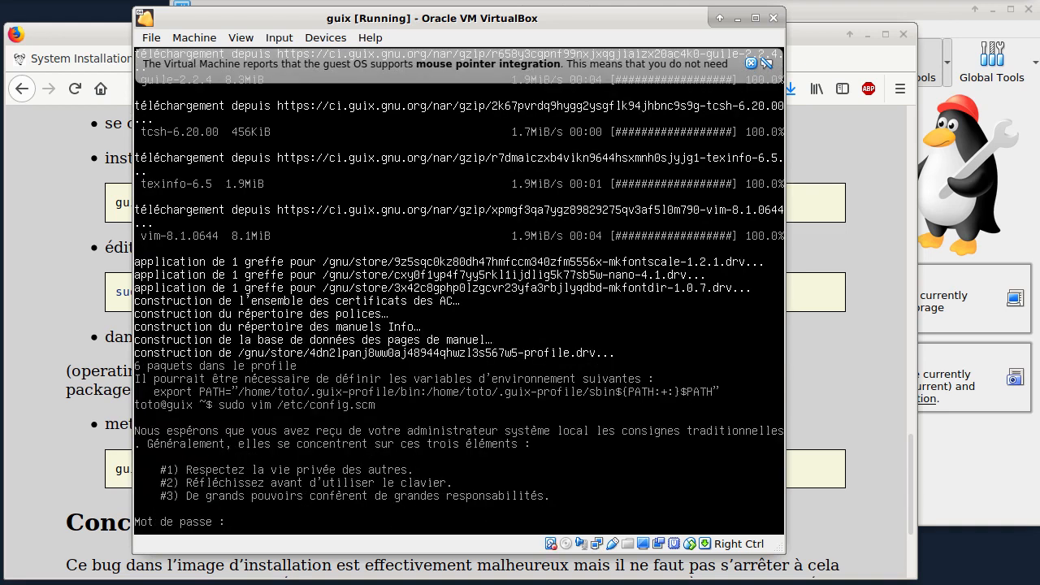
pyautogui.press('Return')
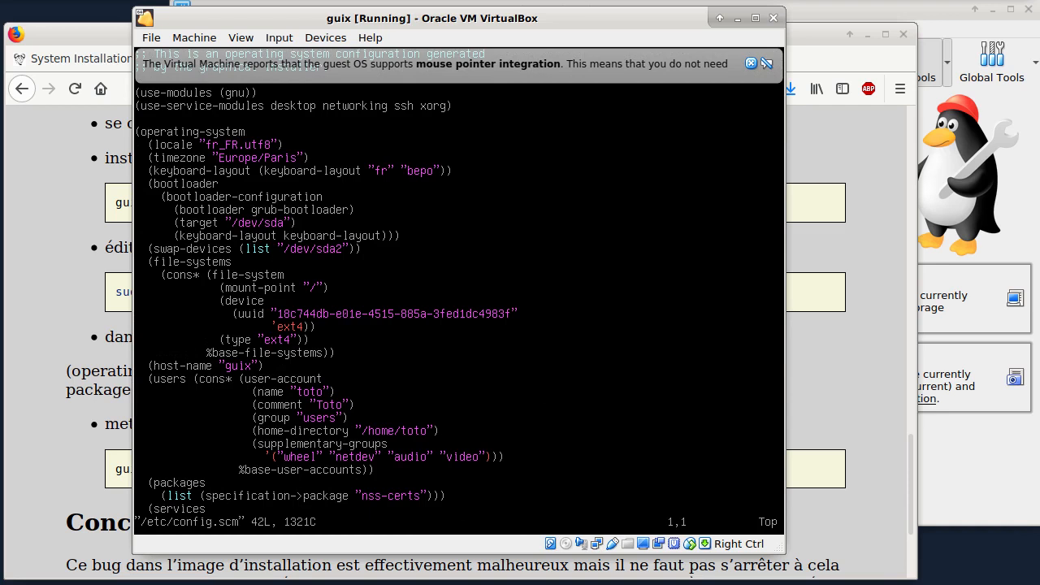
# Step: Insert "(append" before the nss-certs list in the packages section of the configuration
pyautogui.press('}')
pyautogui.press('}')
pyautogui.press('}')
pyautogui.press('Up')
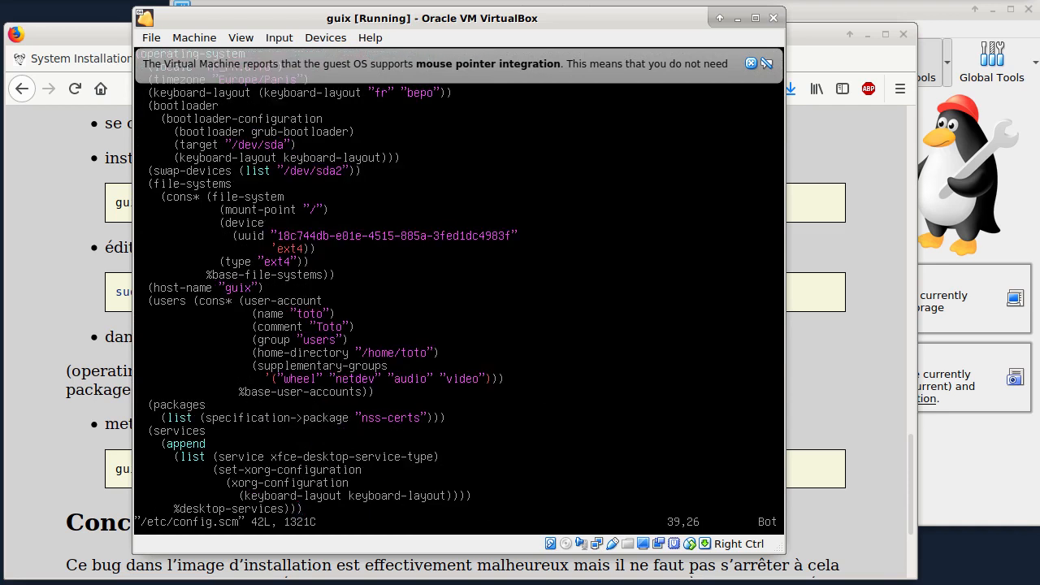
pyautogui.press('Up')
pyautogui.press('Up')
pyautogui.press('Up')
pyautogui.press('Up')
pyautogui.write('0wi(append')
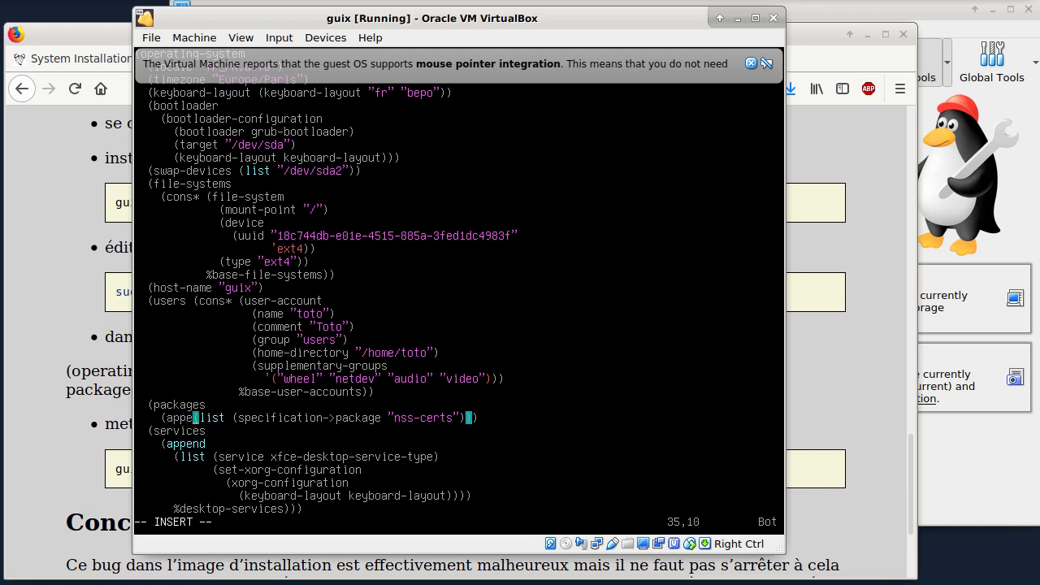
pyautogui.press('Escape')
# Step: Move the last closing parenthesis of the nss-certs line onto its own line, and check the %base-packages snippet in the Firefox tutorial
pyautogui.press('$')
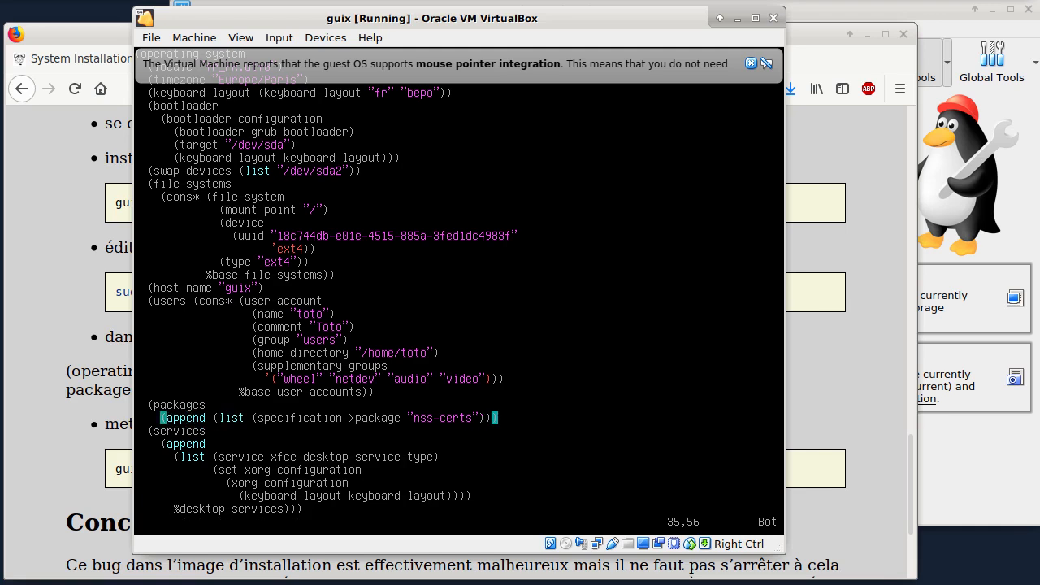
pyautogui.press('h')
pyautogui.press('l')
pyautogui.press('i')
pyautogui.press('Return')
pyautogui.press('Escape')
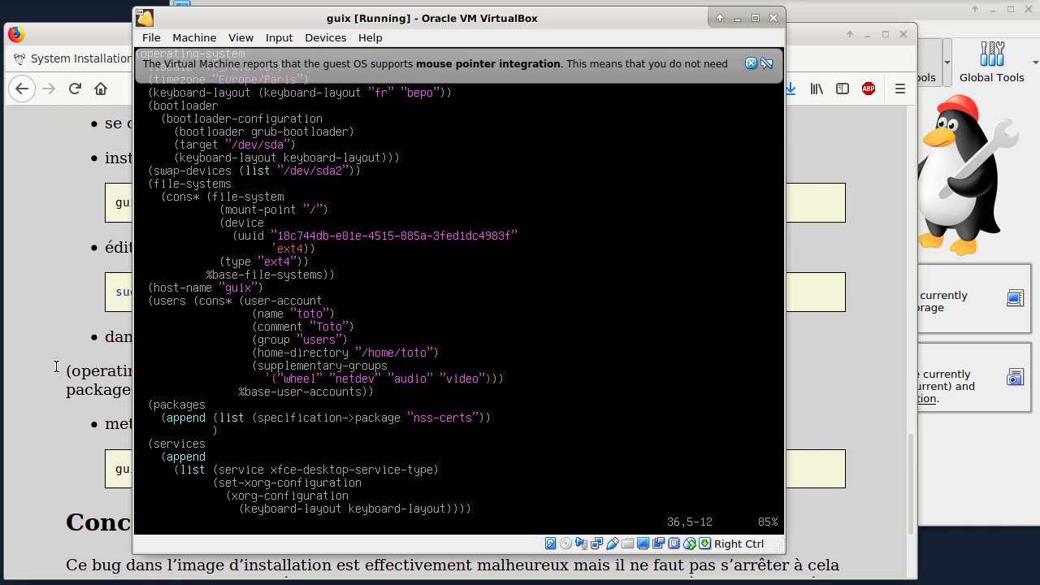
pyautogui.click(21, 318)
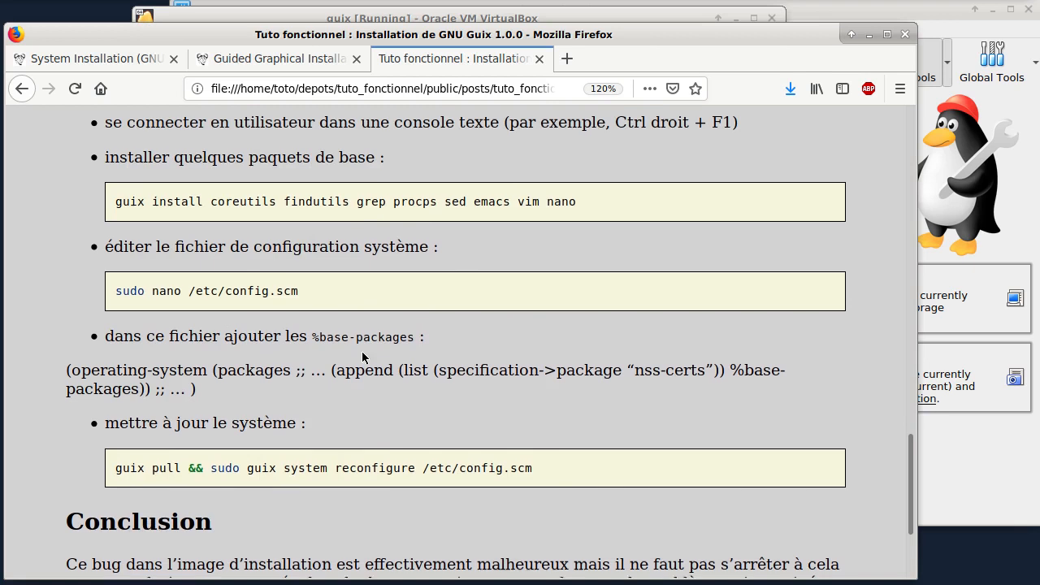
pyautogui.scroll(-1, 362, 357)
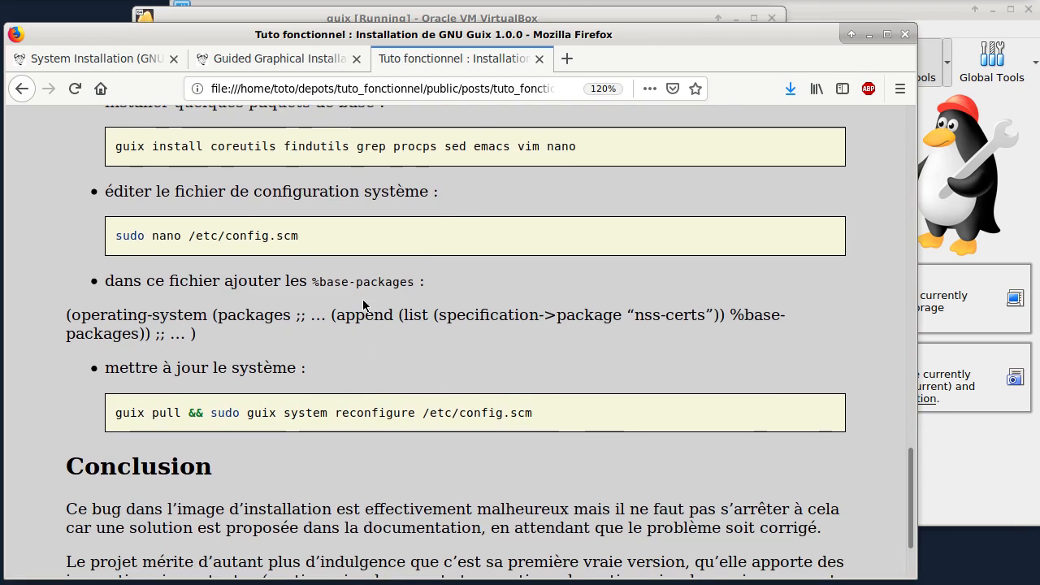
pyautogui.hotkey('alt', 'Tab')
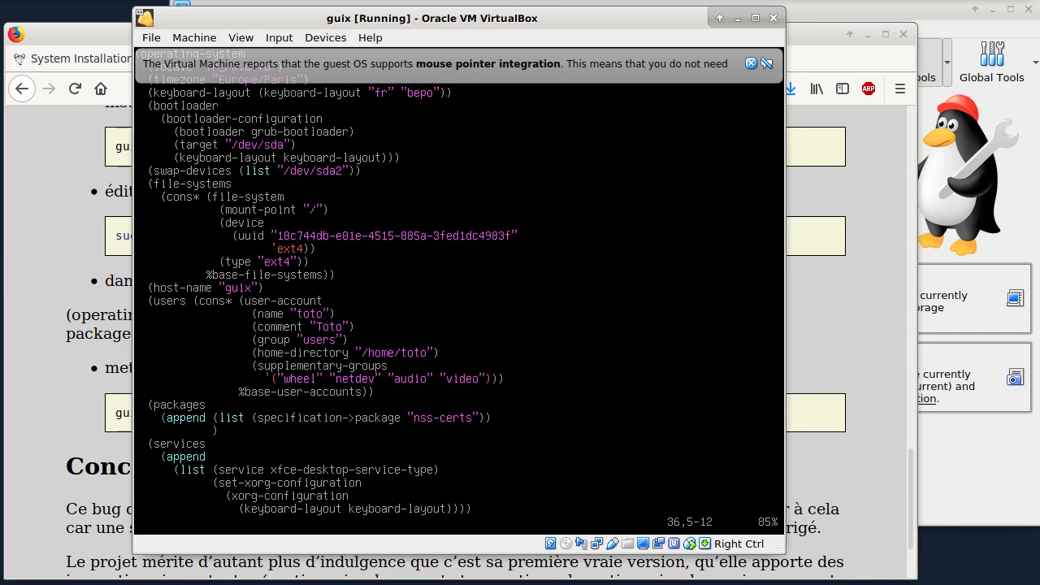
pyautogui.press('Up')
pyautogui.write('i`')
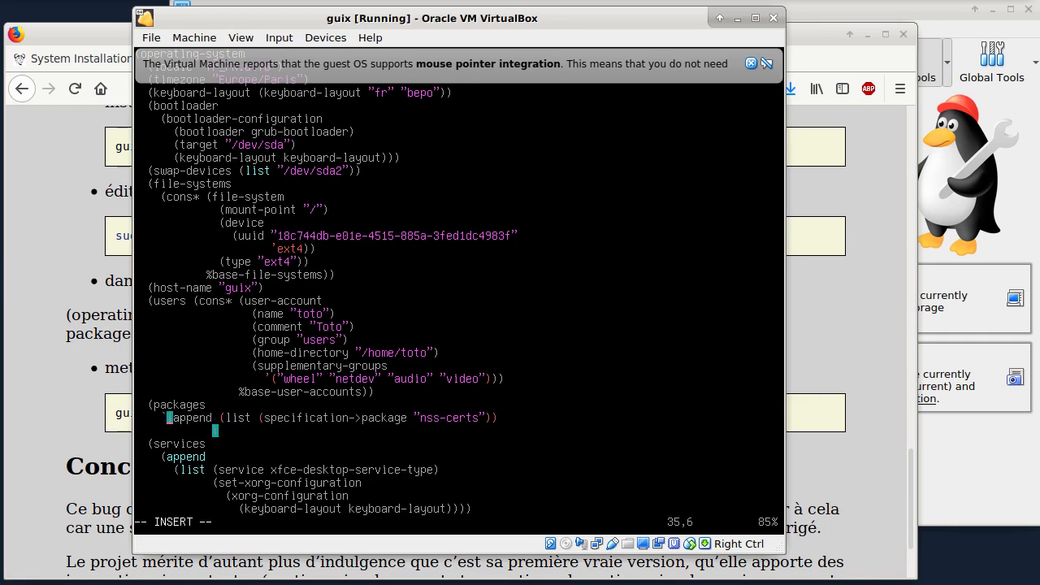
pyautogui.press('Escape')
pyautogui.press('u')
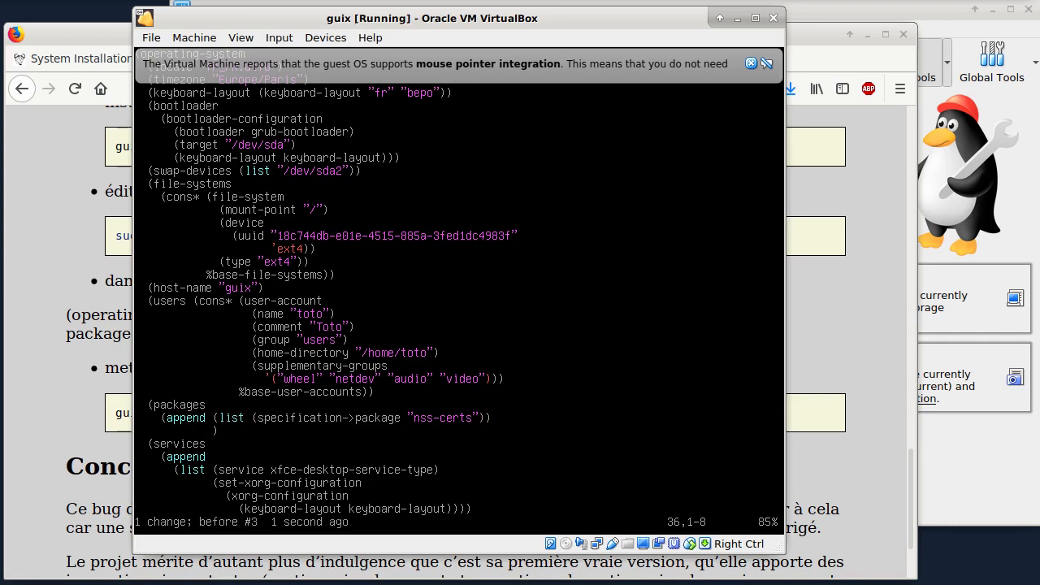
# Step: Add %base-packages with the missing closing parenthesis on the line below the nss-certs list, and save the configuration file
pyautogui.write('i%')
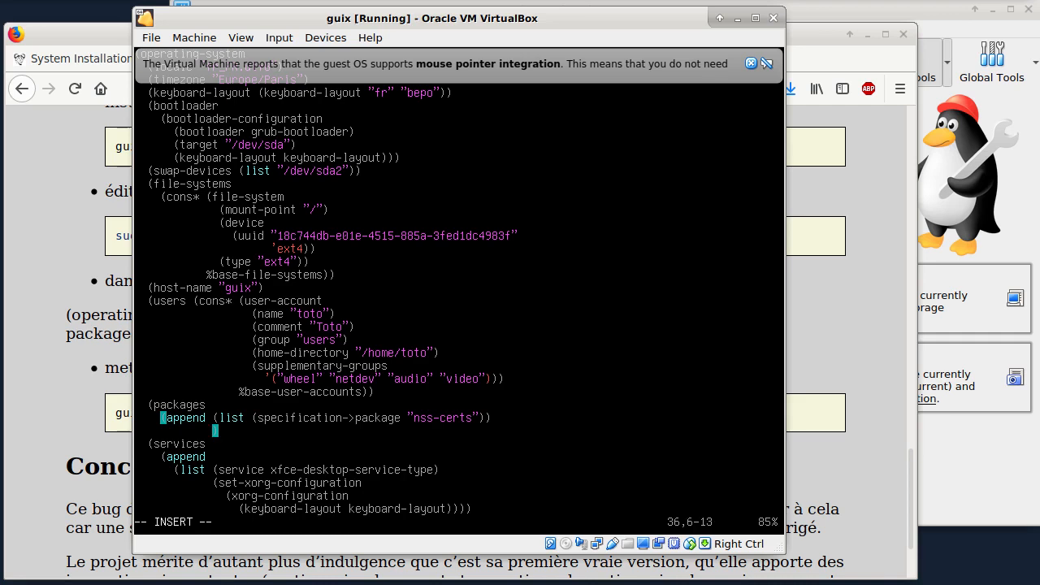
pyautogui.write('base-packages')
pyautogui.press('Escape')
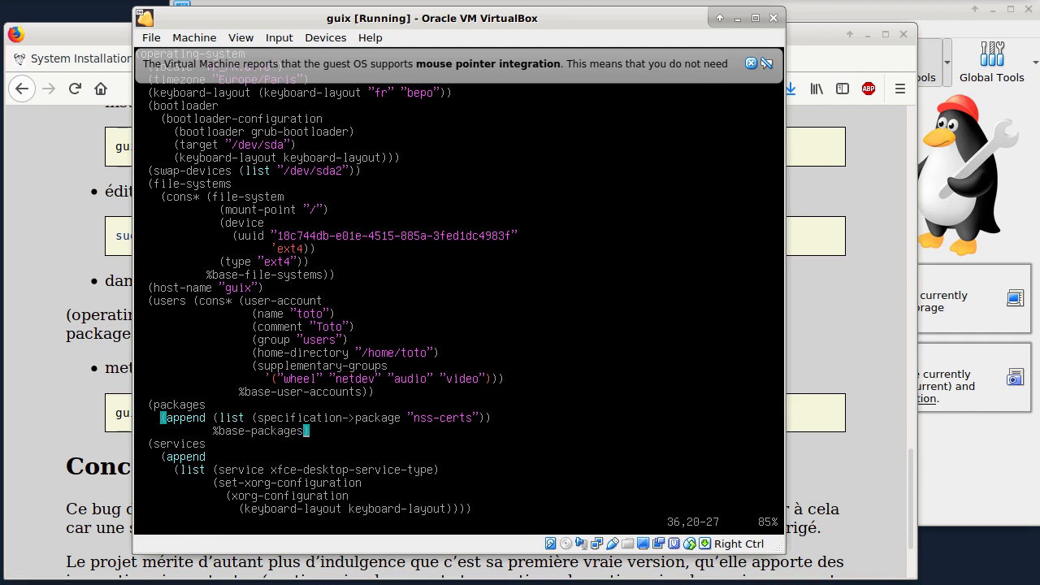
pyautogui.write('i)')
pyautogui.press('Escape')
pyautogui.write(':w')
pyautogui.press('Return')
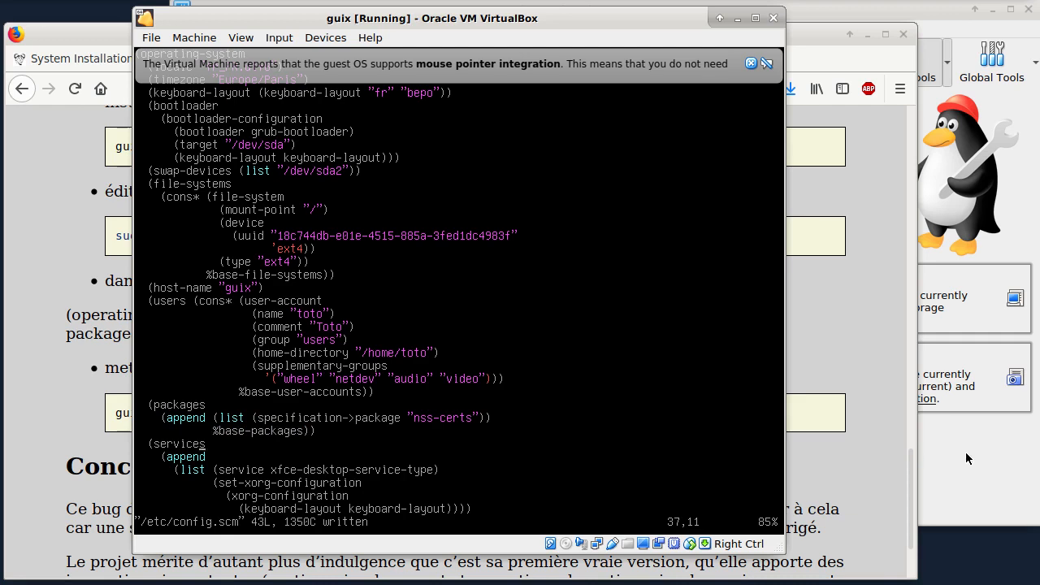
# Step: Check the system update instructions in the Firefox tutorial, return to the guix virtual machine, and save and quit vim
pyautogui.click(812, 320)
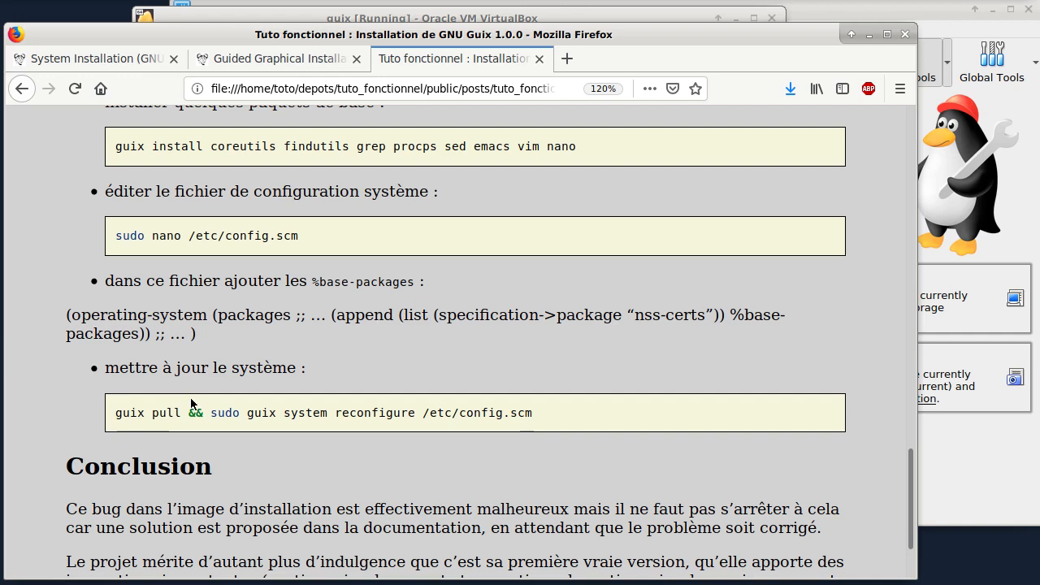
pyautogui.click(335, 16)
pyautogui.write(':w')
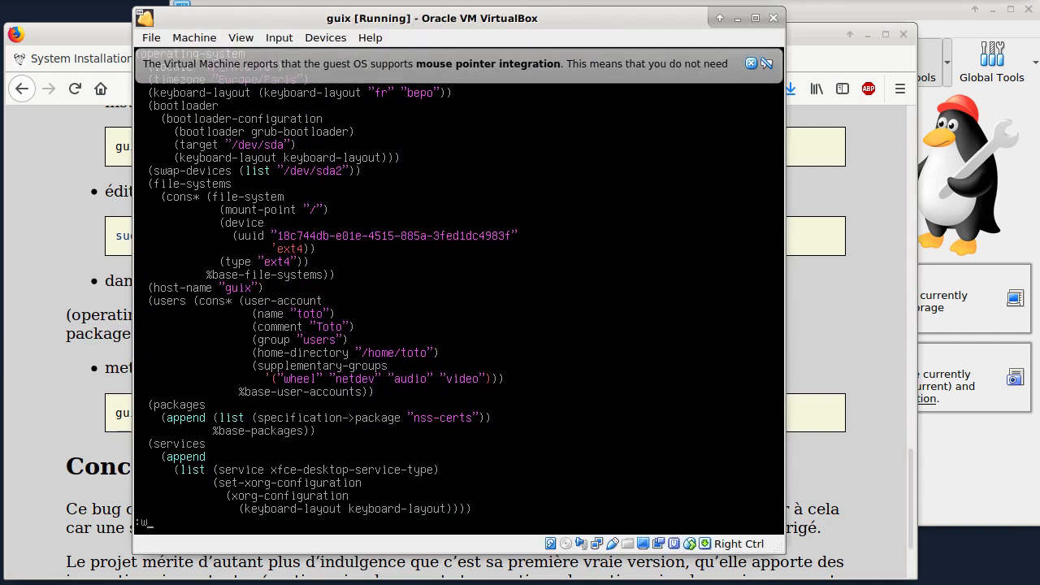
pyautogui.write('q')
pyautogui.press('Return')
# Step: Run guix pull && sudo guix system reconfigure /etc/config.scm, checking the command against the Firefox tutorial
pyautogui.write('gu')
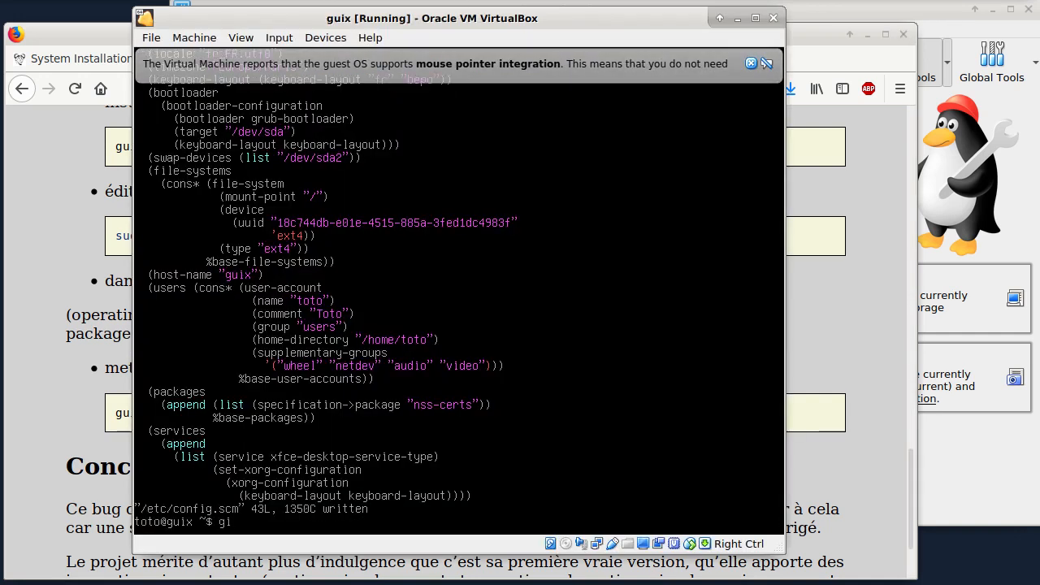
pyautogui.write('ix pull &&')
pyautogui.click(60, 140)
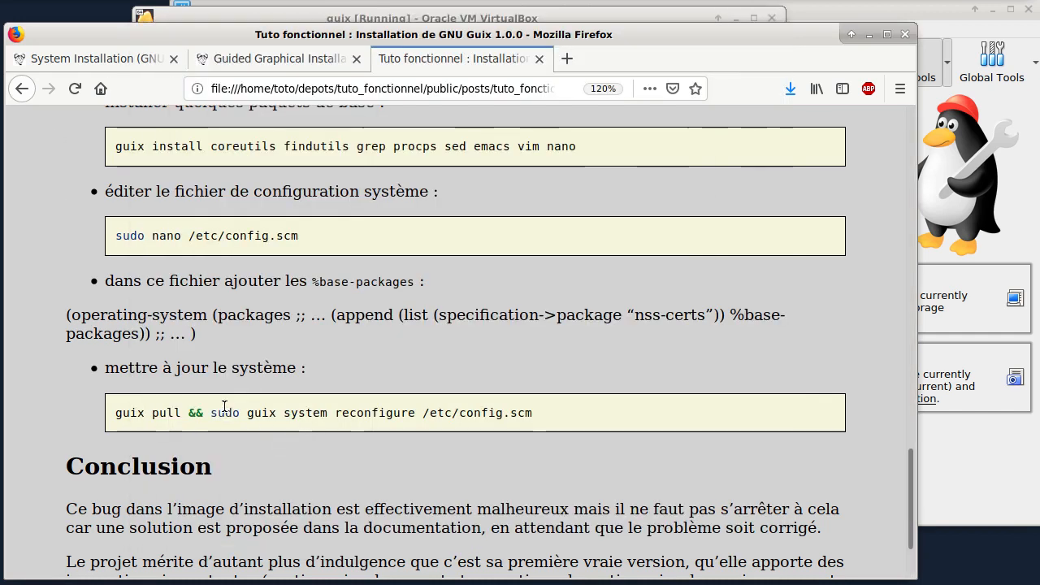
pyautogui.hotkey('alt', 'Tab')
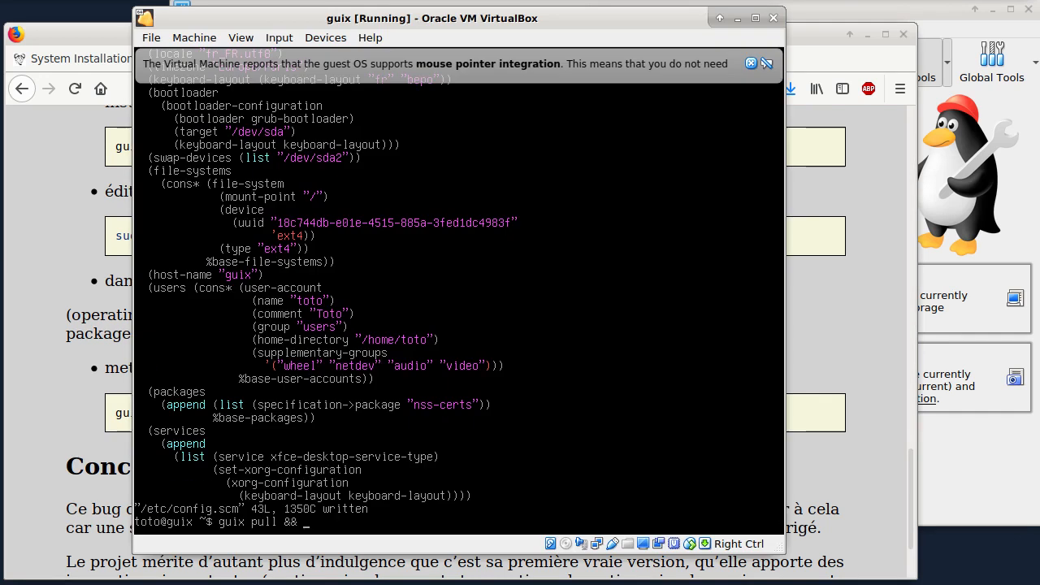
pyautogui.write('sudo guix system')
pyautogui.write('reconfigure')
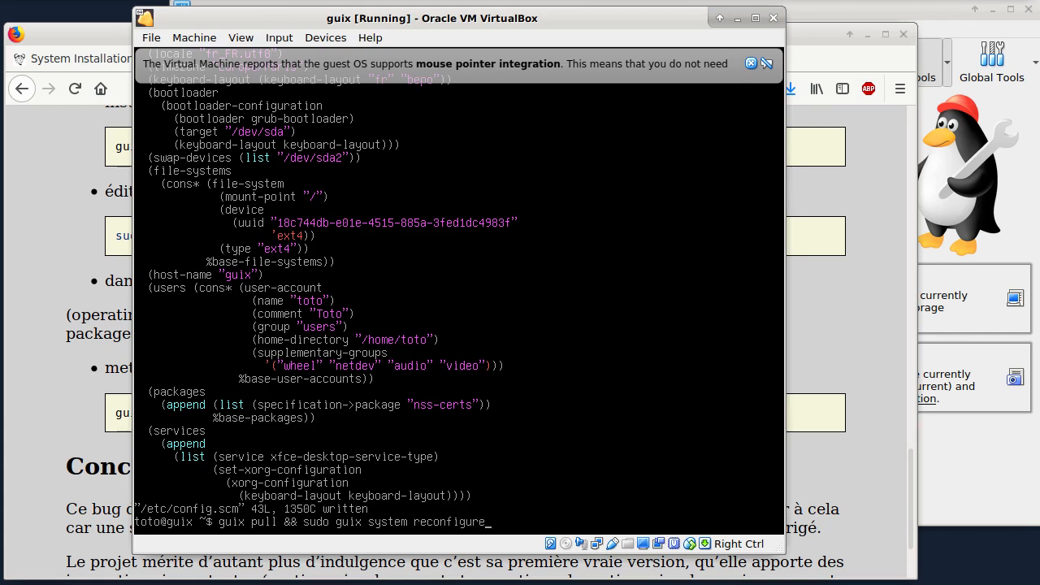
pyautogui.click(866, 380)
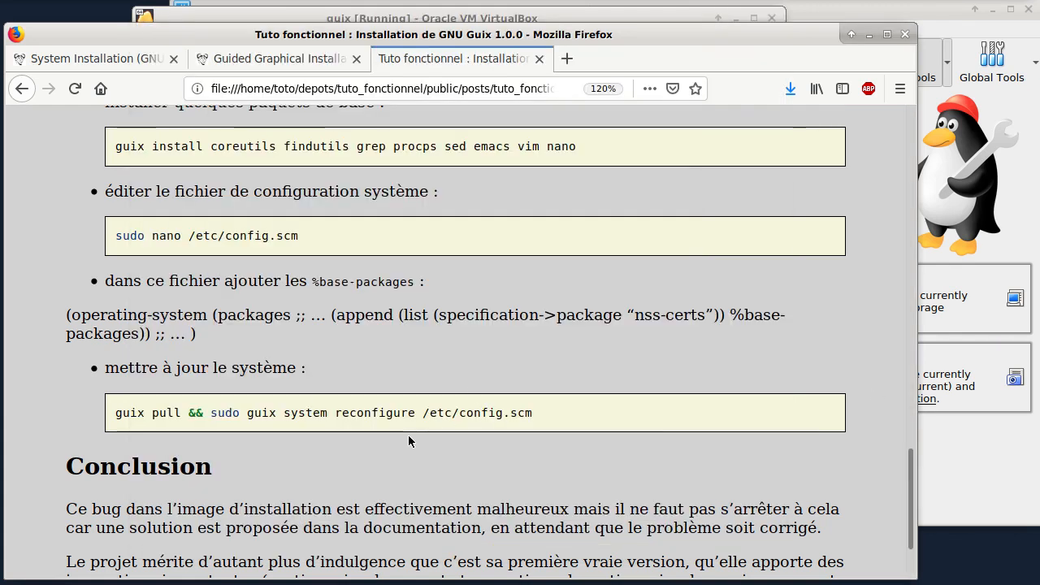
pyautogui.hotkey('alt', 'Tab')
pyautogui.write('/etc/')
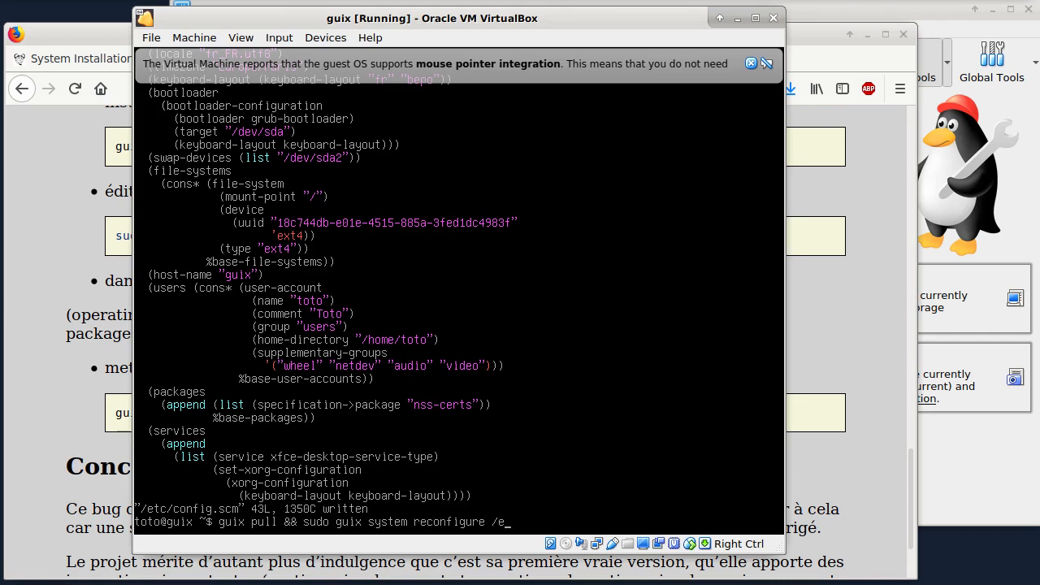
pyautogui.write('config.scm')
pyautogui.press('Return')
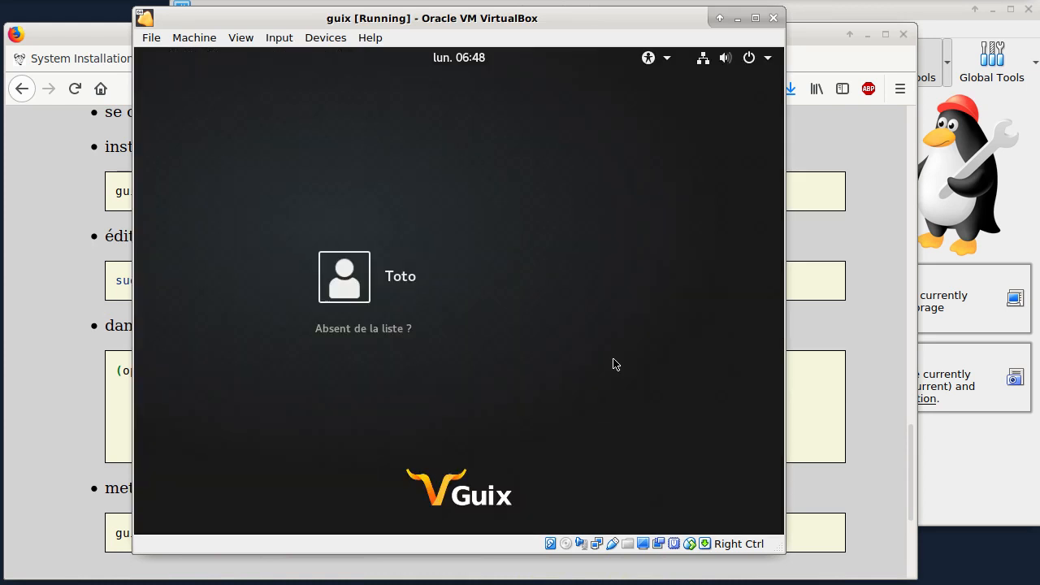
# Step: Log in to the Guix desktop with the account password and open a terminal
pyautogui.click(465, 288)
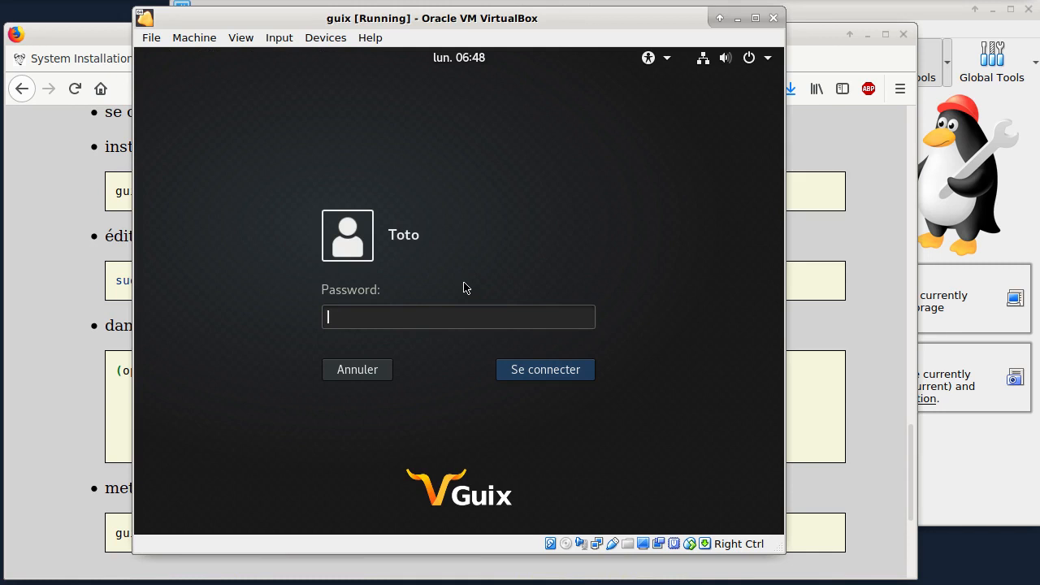
pyautogui.write('toto')
pyautogui.press('Return')
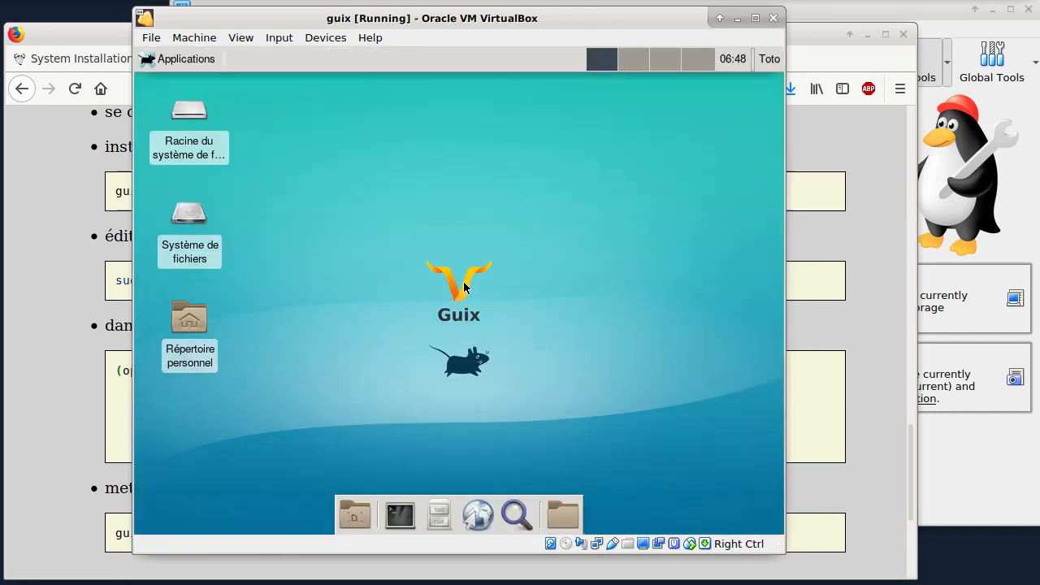
pyautogui.click(401, 513)
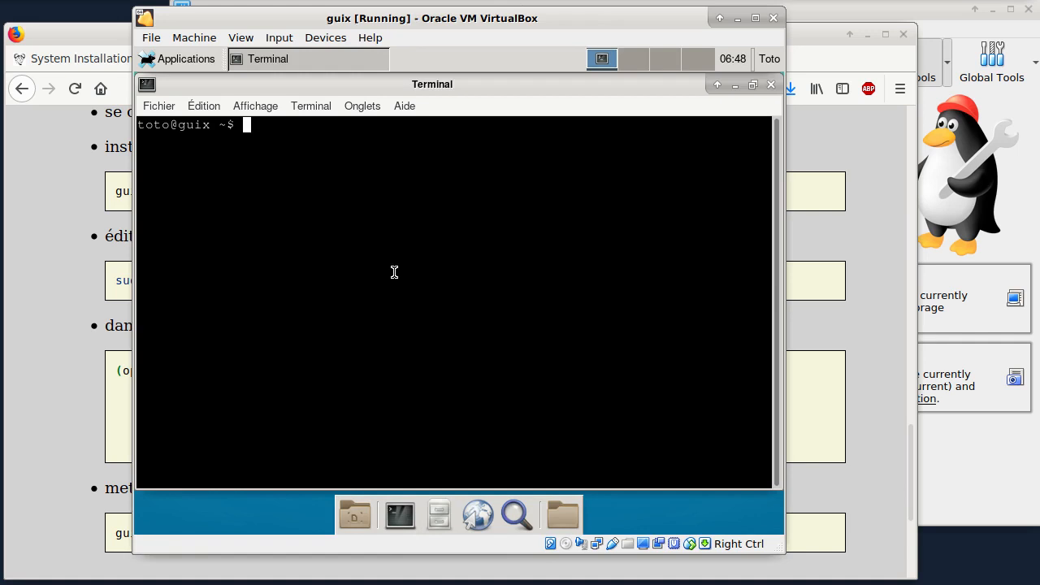
pyautogui.click(478, 513)
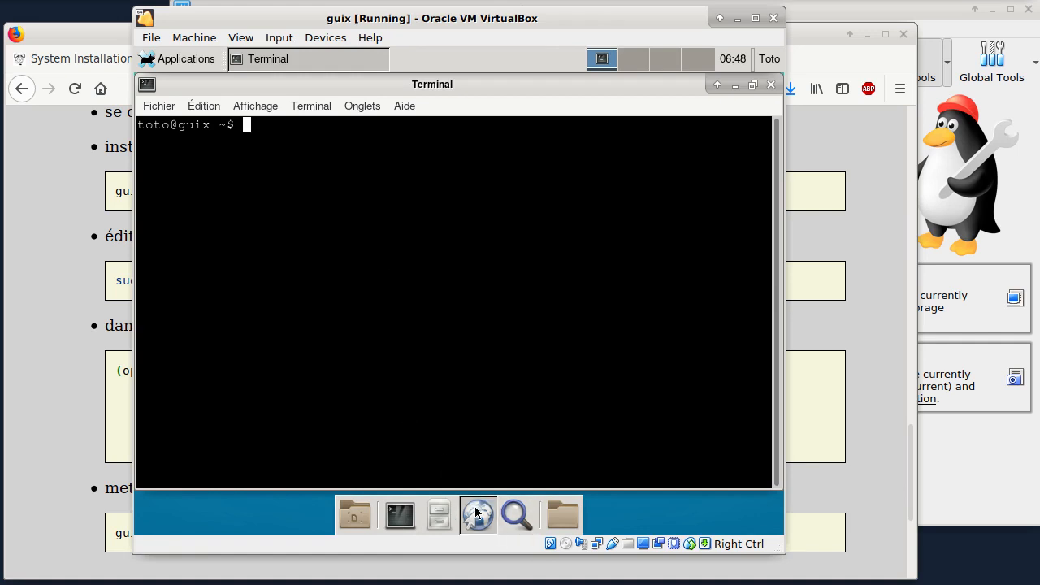
pyautogui.click(490, 299)
pyautogui.click(492, 329)
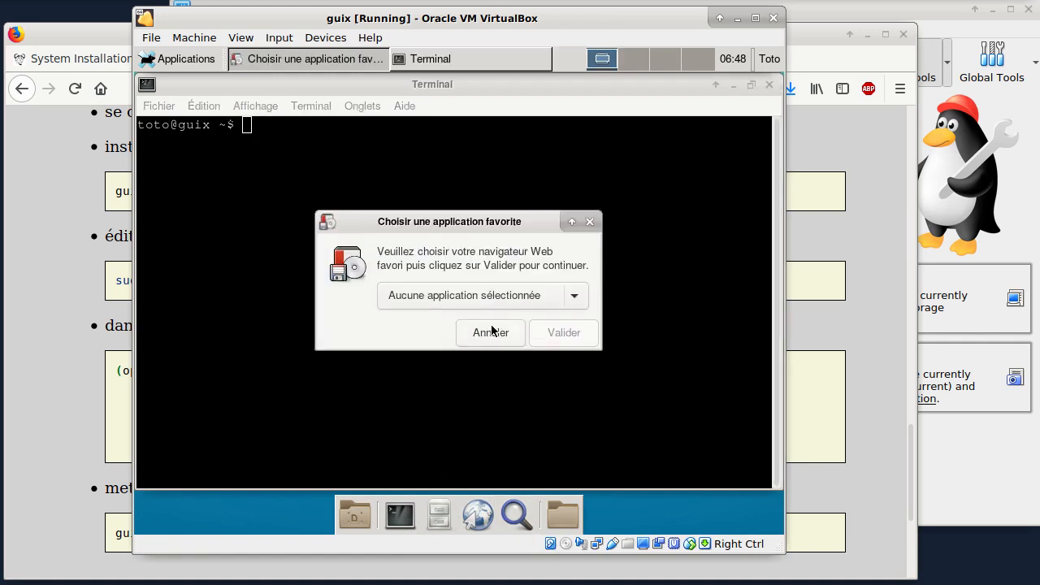
pyautogui.click(491, 332)
# Step: Run guix search chromimum in the terminal to look for the browser package
pyautogui.write('guix ')
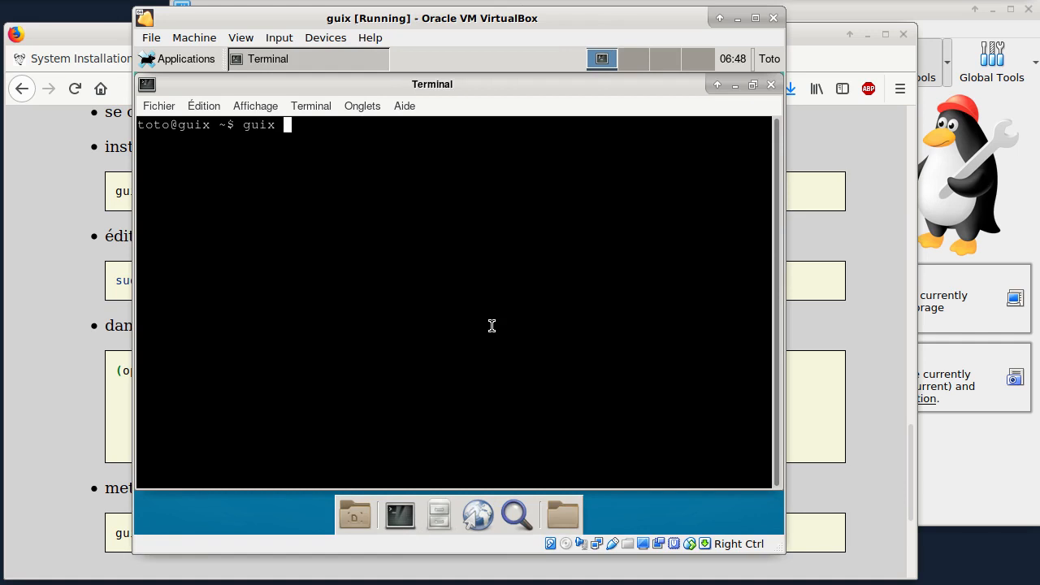
pyautogui.write('search chrommi')
pyautogui.press('BackSpace')
pyautogui.press('BackSpace')
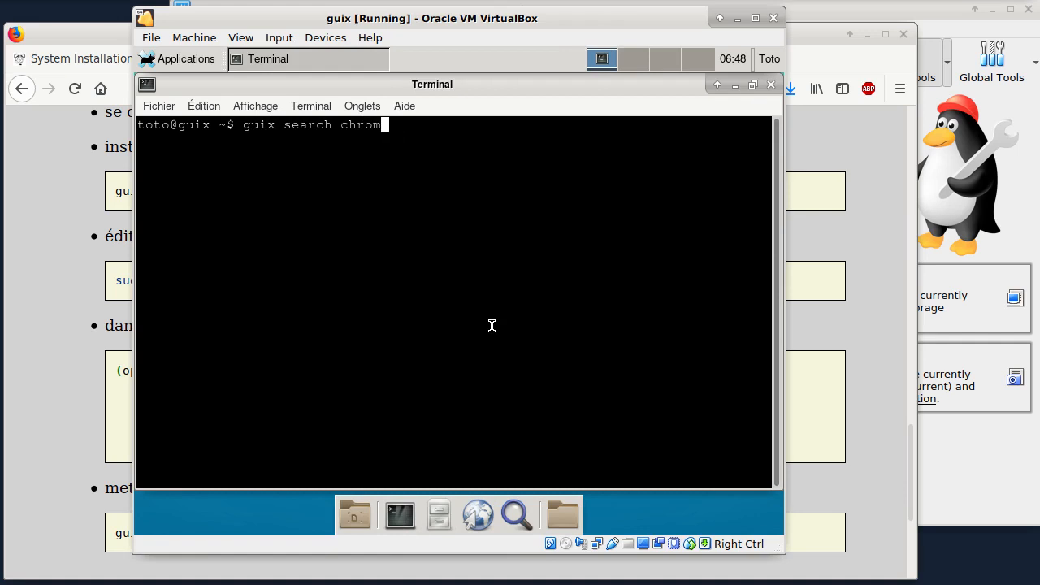
pyautogui.write('imum')
pyautogui.press('Return')
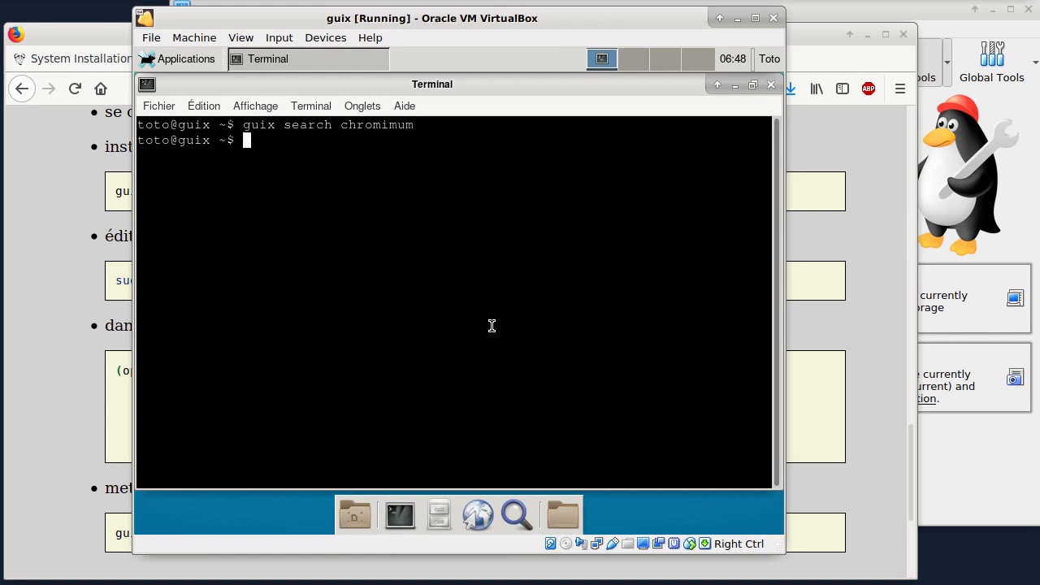
# Step: Correct the package search command to guix search chromium and run it again
pyautogui.press('Up')
pyautogui.press('Left')
pyautogui.press('Left')
pyautogui.press('Left')
pyautogui.press('Left')
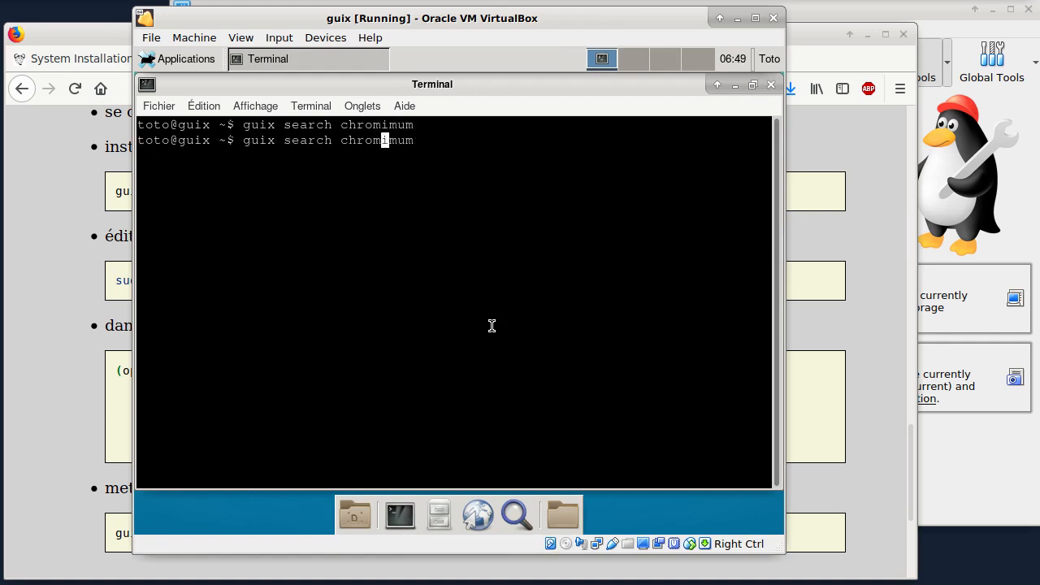
pyautogui.press('Right')
pyautogui.press('Right')
pyautogui.press('BackSpace')
pyautogui.press('Return')
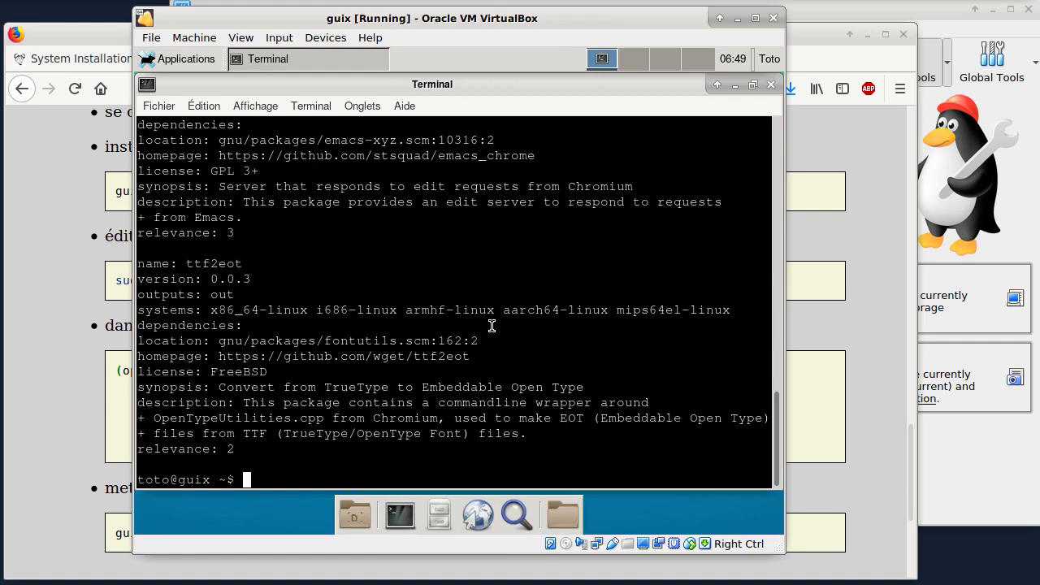
# Step: Find the ungoogled-chromium entry in the search results and install it with guix install ungoogled-chromium
pyautogui.scroll(6, 406, 360)
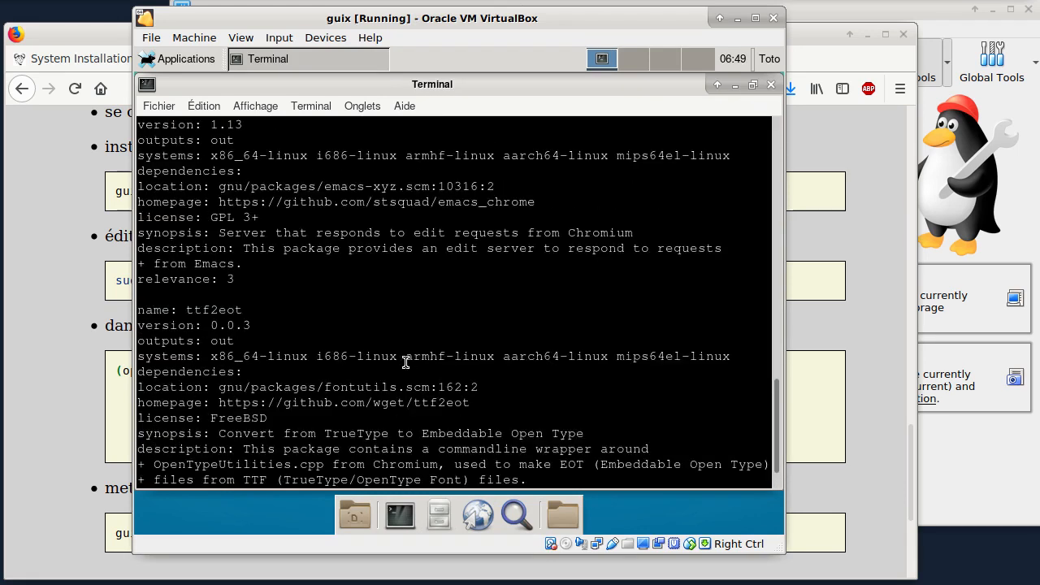
pyautogui.scroll(15, 398, 357)
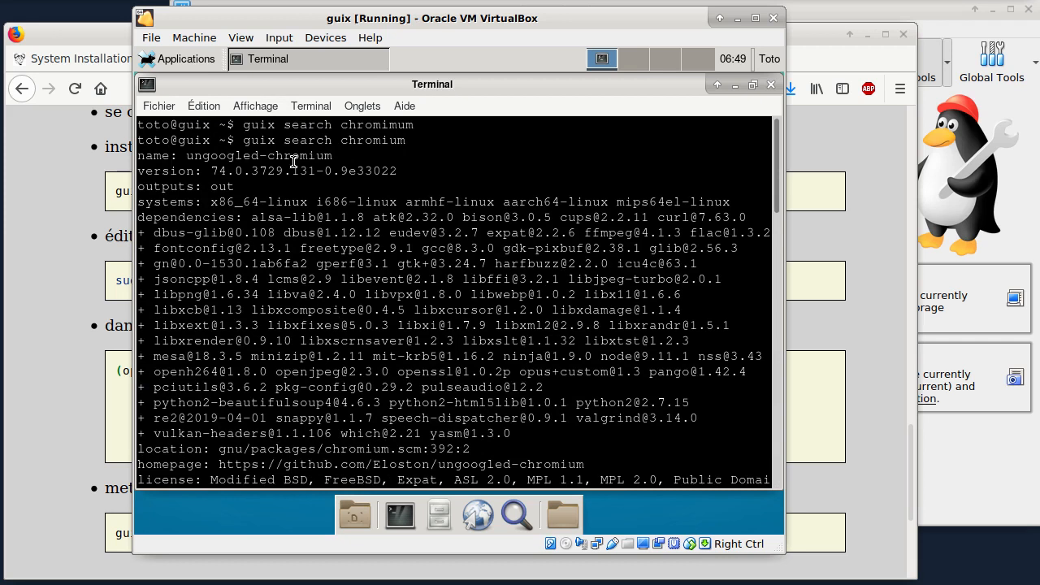
pyautogui.doubleClick(232, 157)
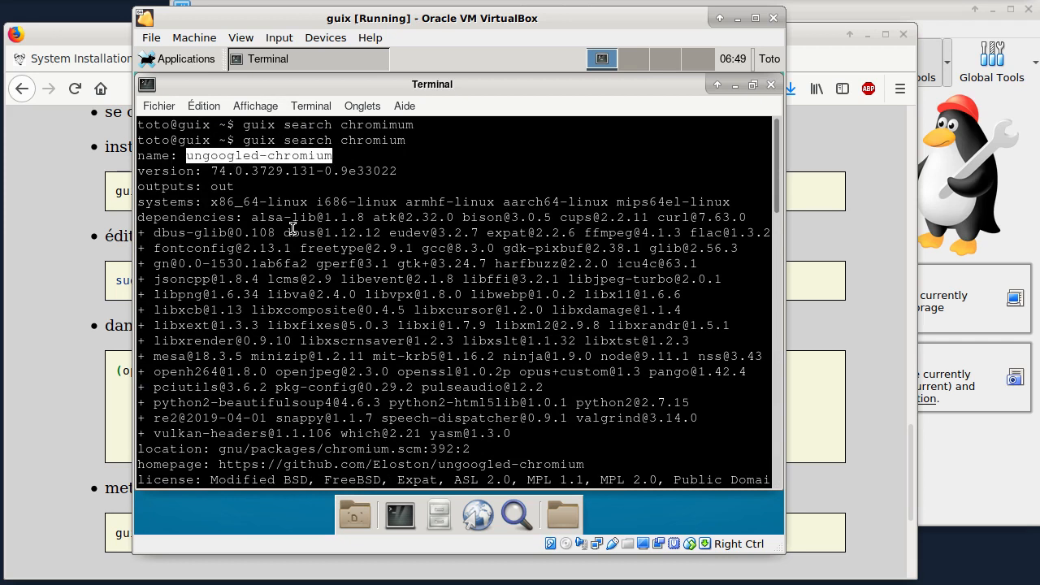
pyautogui.write('guix in')
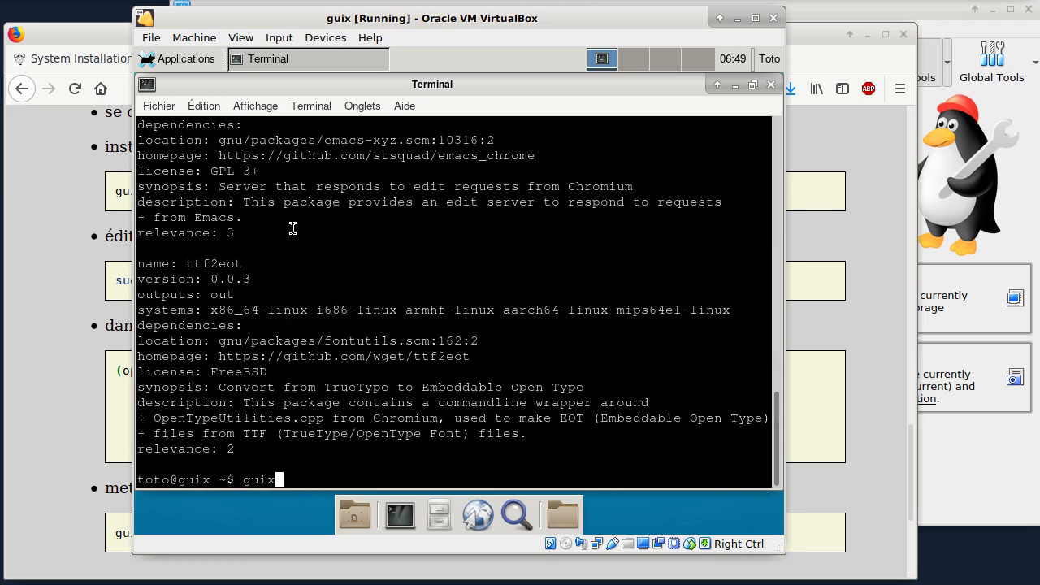
pyautogui.write('s')
pyautogui.press('BackSpace')
pyautogui.press('BackSpace')
pyautogui.press('BackSpace')
pyautogui.write('install ungoogled-chromium')
pyautogui.press('Return')
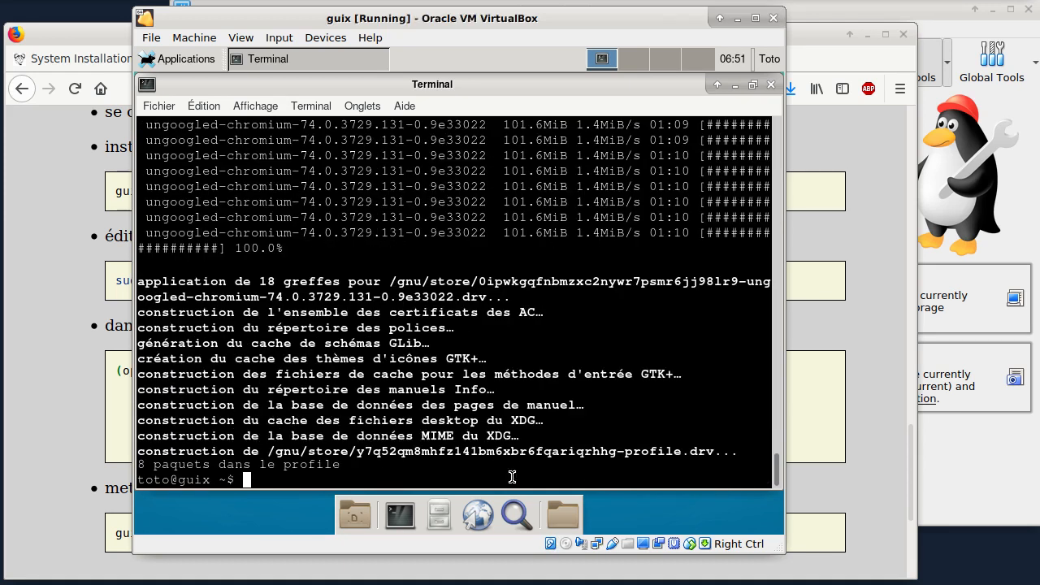
# Step: Launch the web browser and set Chromium as the favourite browser application
pyautogui.click(479, 512)
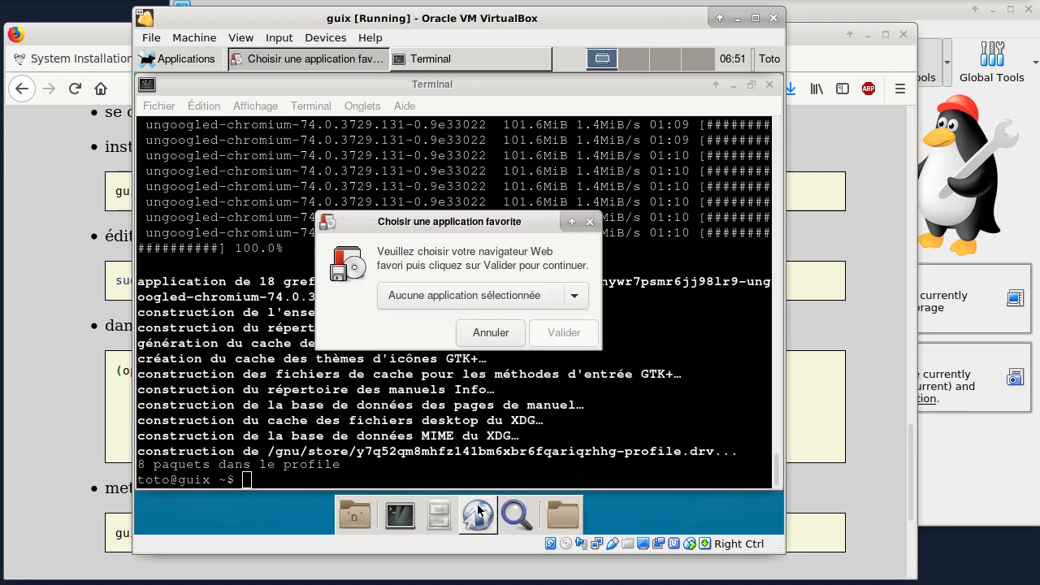
pyautogui.click(459, 300)
pyautogui.click(455, 326)
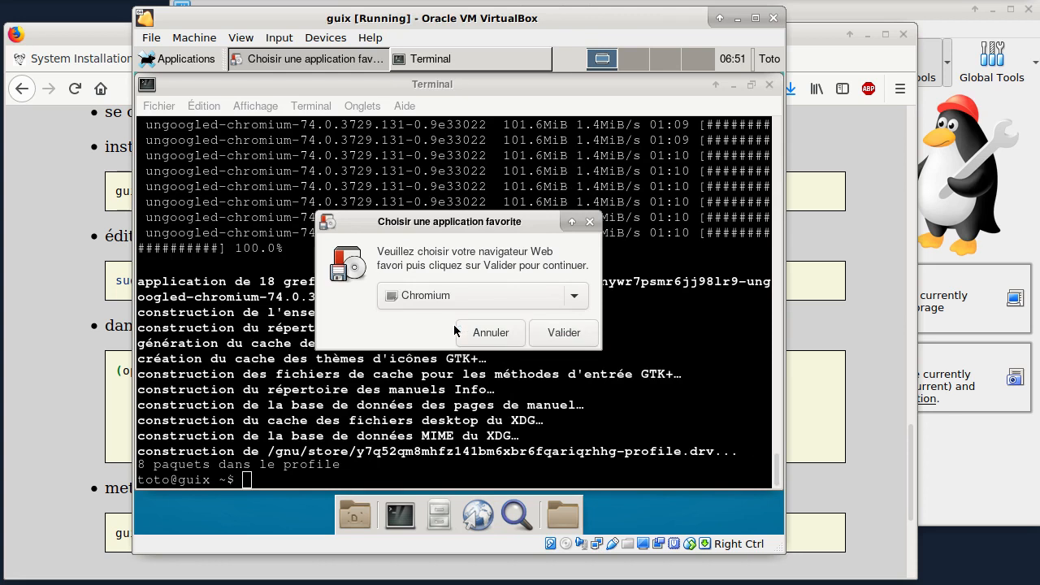
pyautogui.click(561, 336)
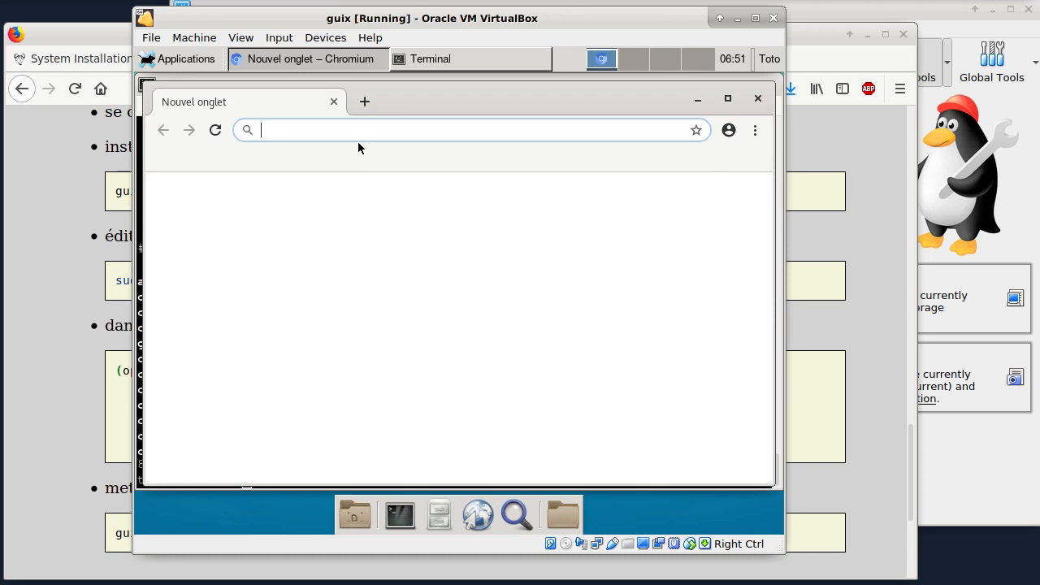
# Step: Open duckduckgo.org in the new Chromium window
pyautogui.write('duck')
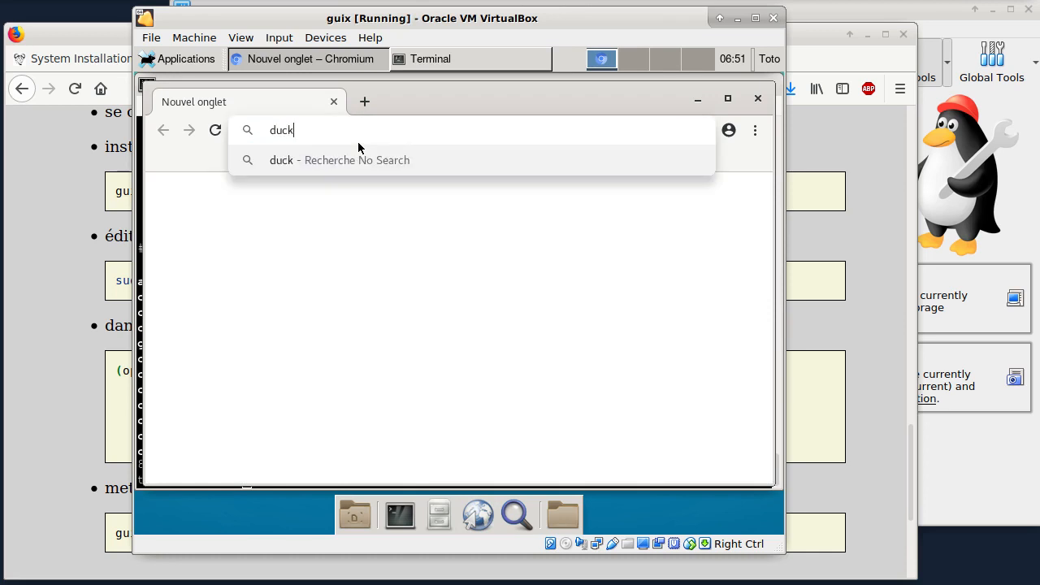
pyautogui.write('duckgo')
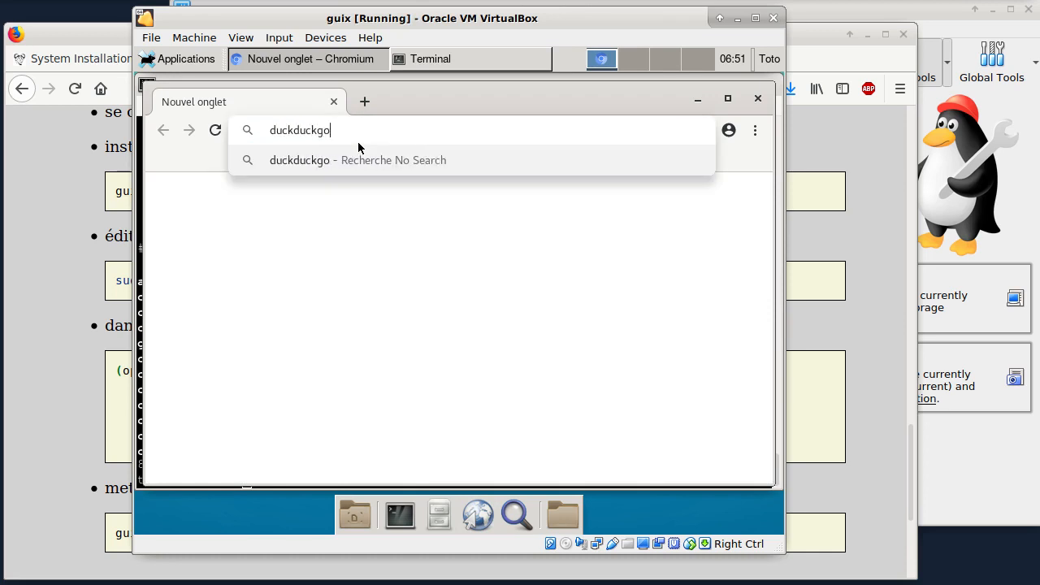
pyautogui.write('.org')
pyautogui.press('Return')
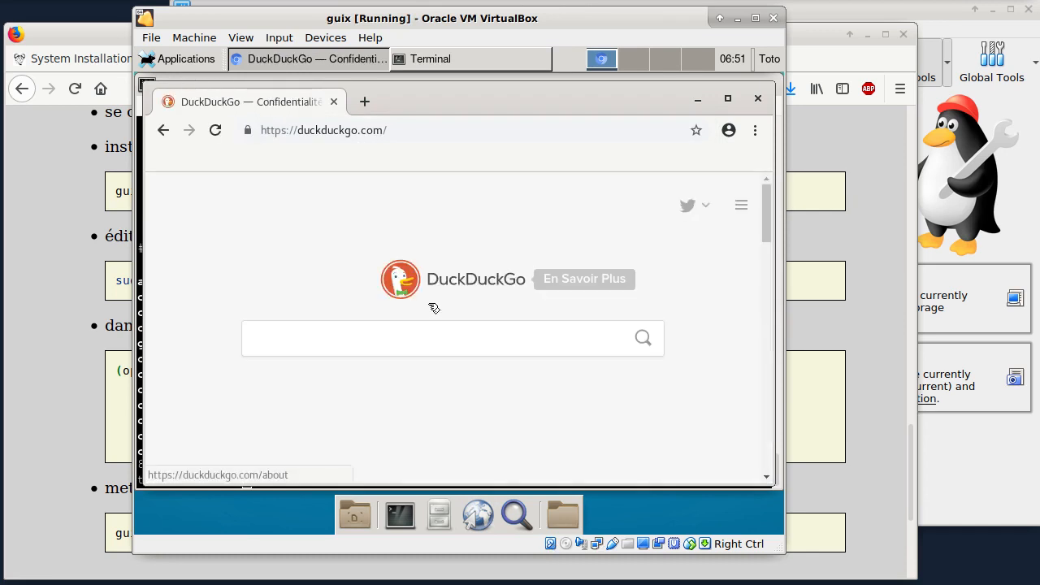
# Step: Search DuckDuckGo for gnu guix
pyautogui.write('gun')
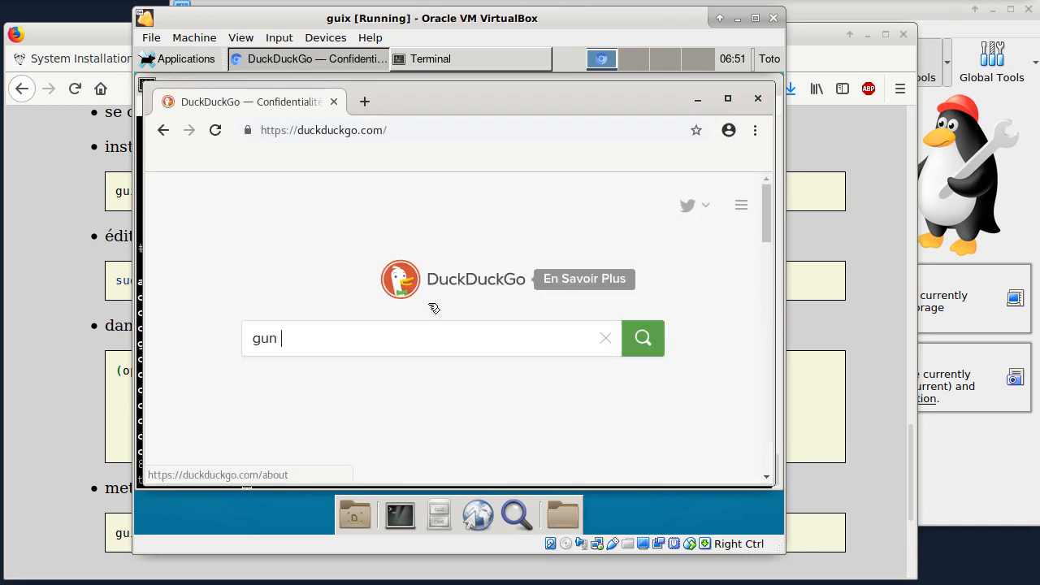
pyautogui.press('BackSpace')
pyautogui.press('BackSpace')
pyautogui.press('BackSpace')
pyautogui.write('nu guix')
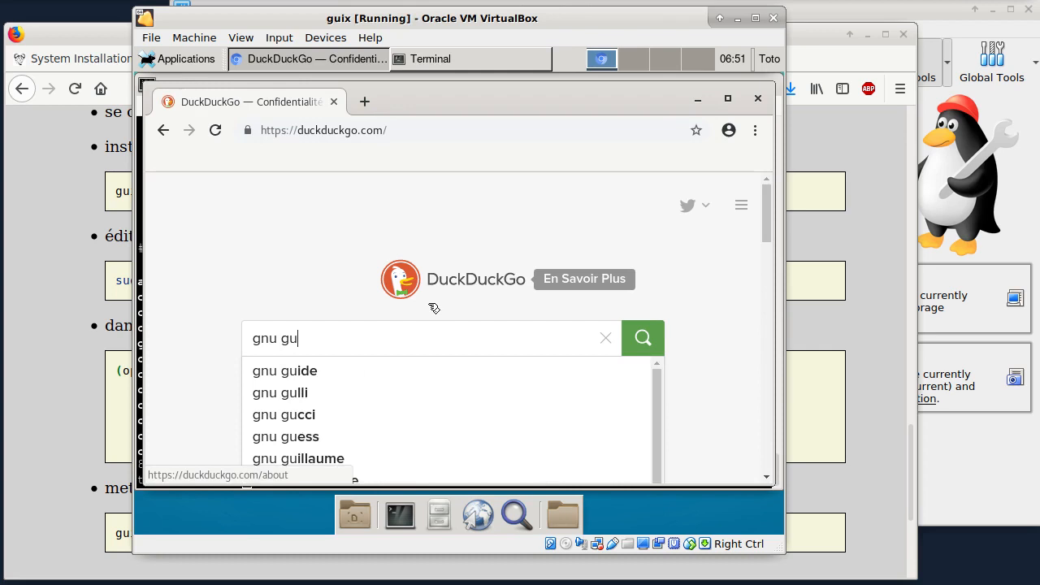
pyautogui.press('Return')
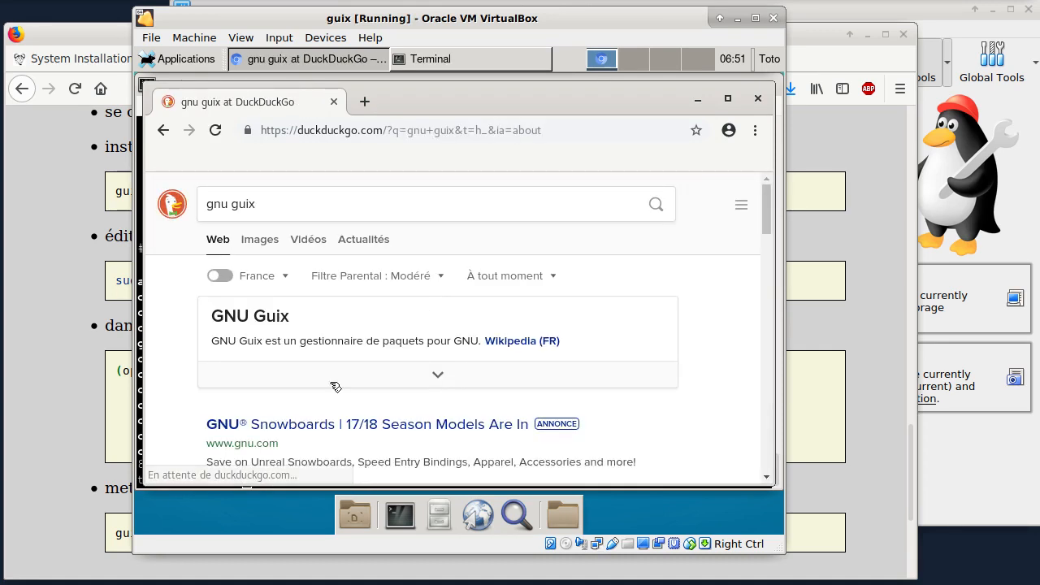
# Step: Open the French Wikipedia article on GNU Guix from the search results and look through its introduction
pyautogui.click(534, 343)
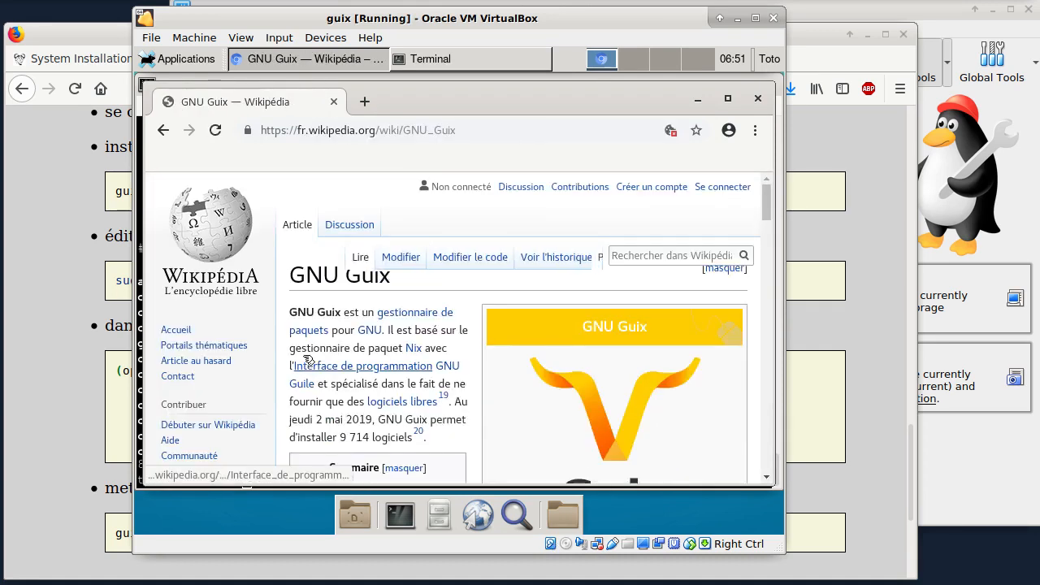
pyautogui.scroll(-3, 545, 341)
pyautogui.scroll(2, 536, 317)
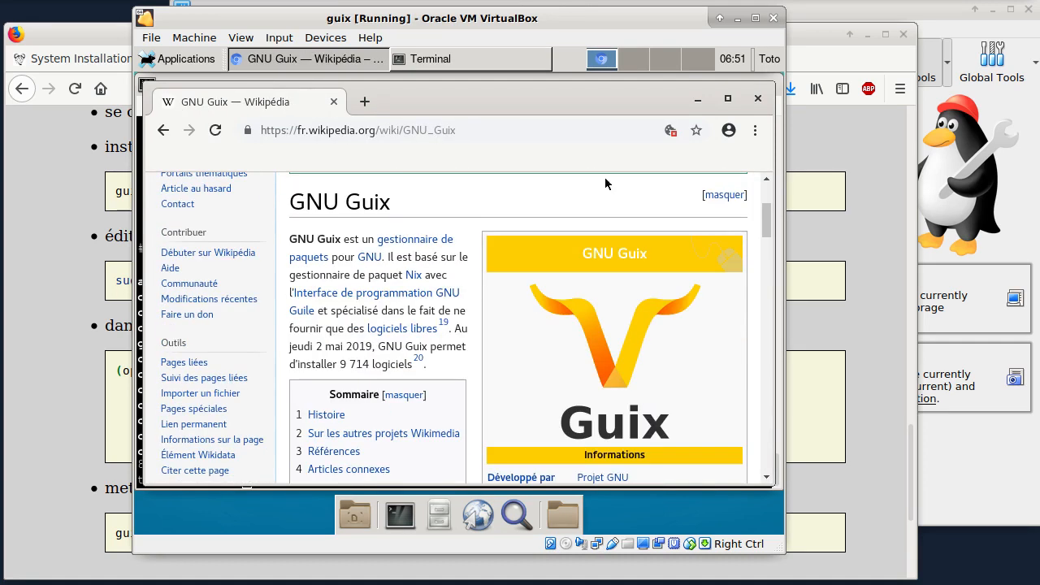
# Step: Shut down the guix virtual machine from its desktop session, and view the Conclusion section of the Firefox tutorial
pyautogui.click(769, 59)
pyautogui.click(709, 117)
pyautogui.click(769, 59)
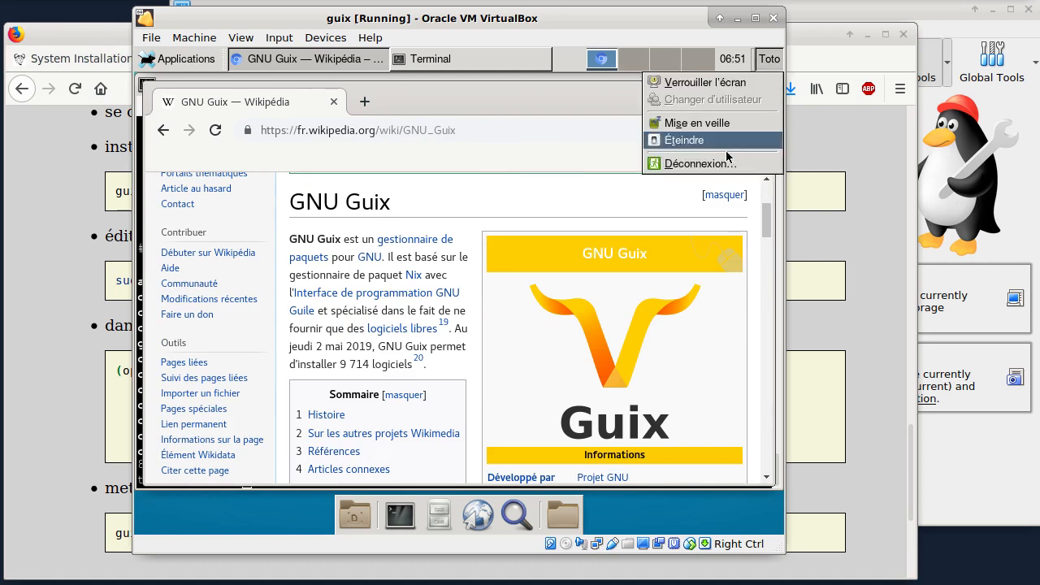
pyautogui.click(724, 160)
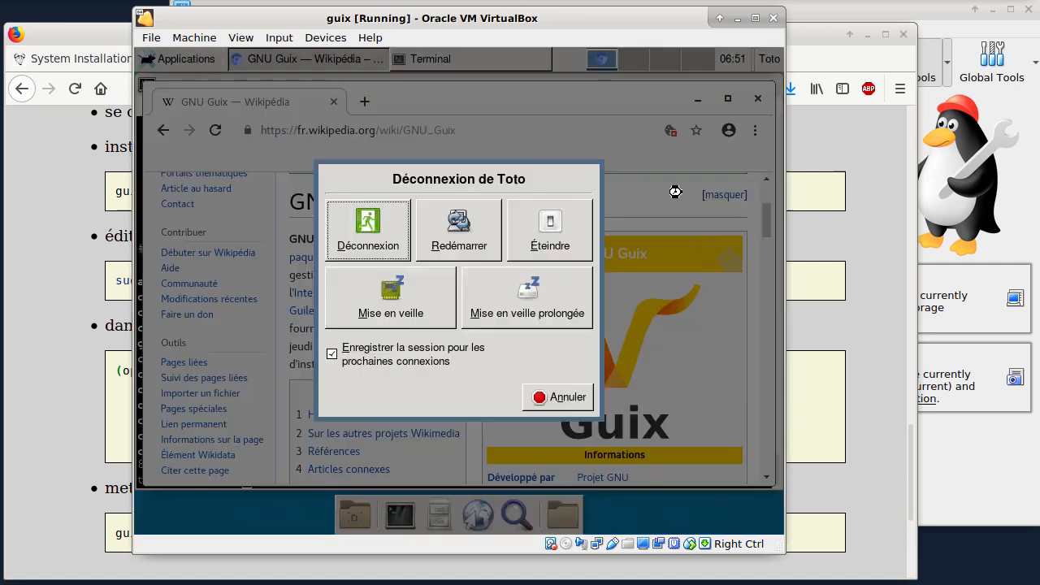
pyautogui.click(550, 231)
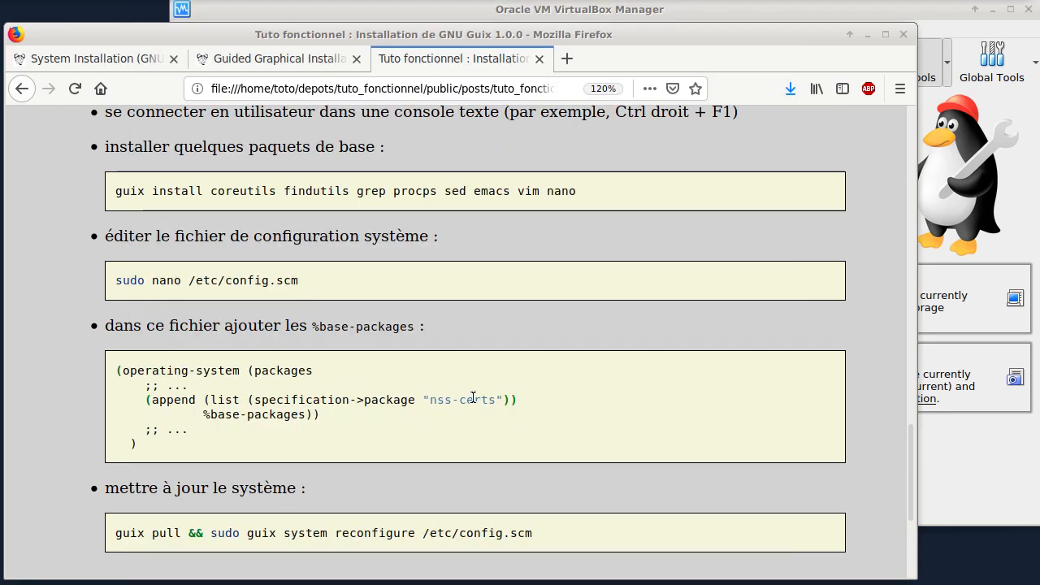
pyautogui.scroll(-5, 473, 399)
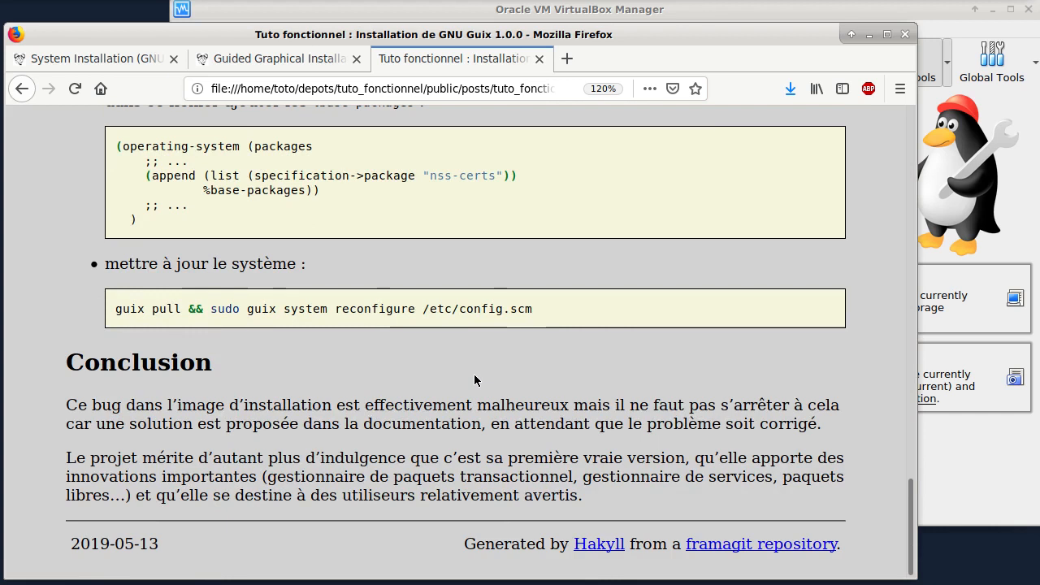